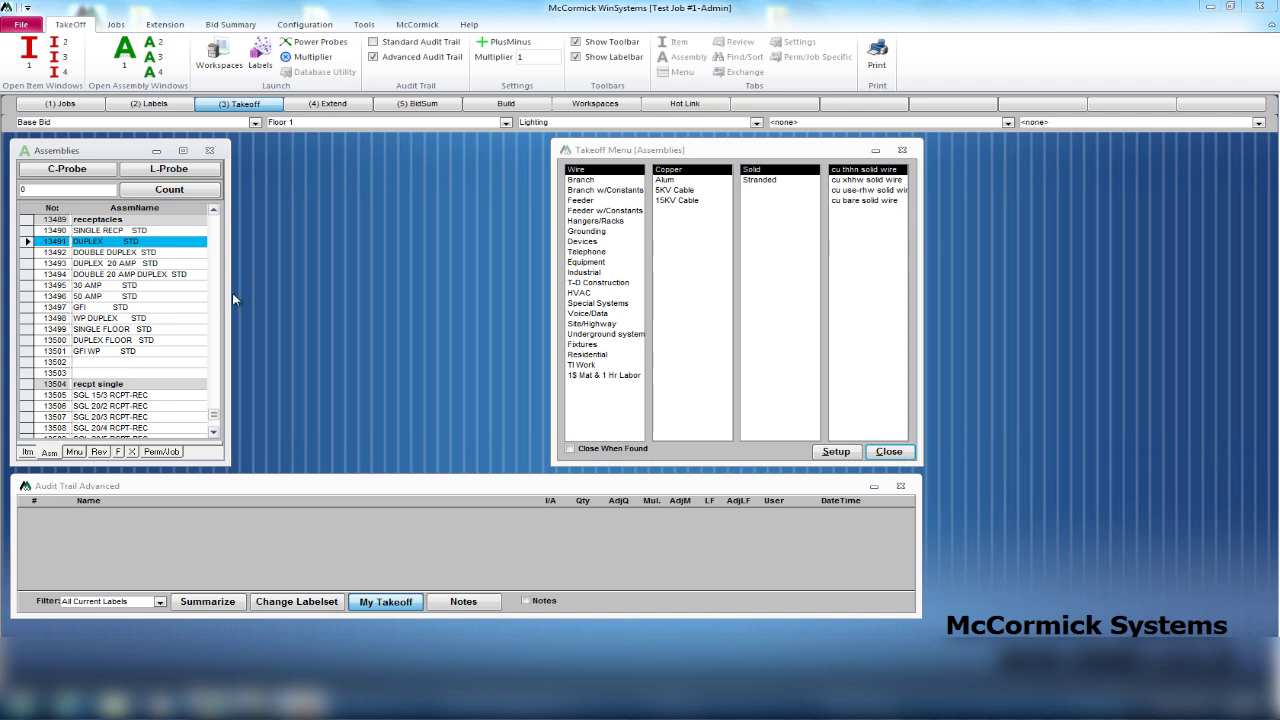
Step: Toggle between the Items and Assemblies lists, scrolling each, and finish on the Items database
click(28, 452)
click(50, 453)
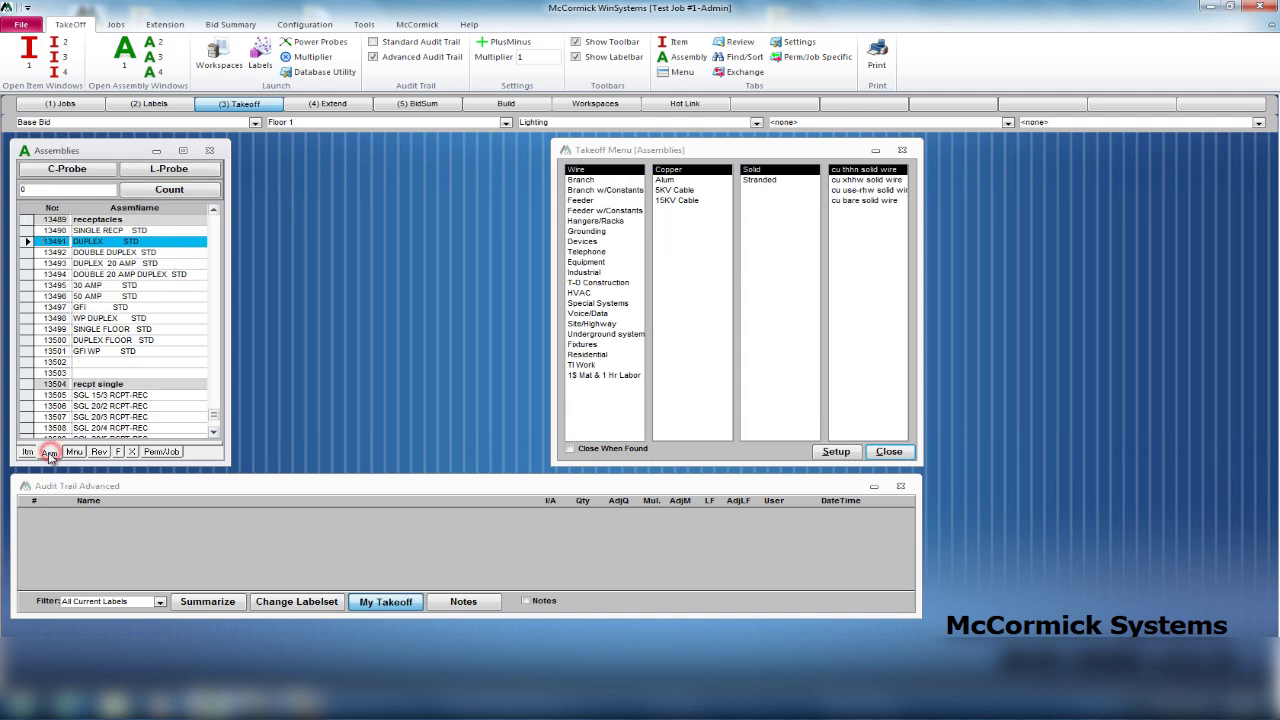
click(28, 452)
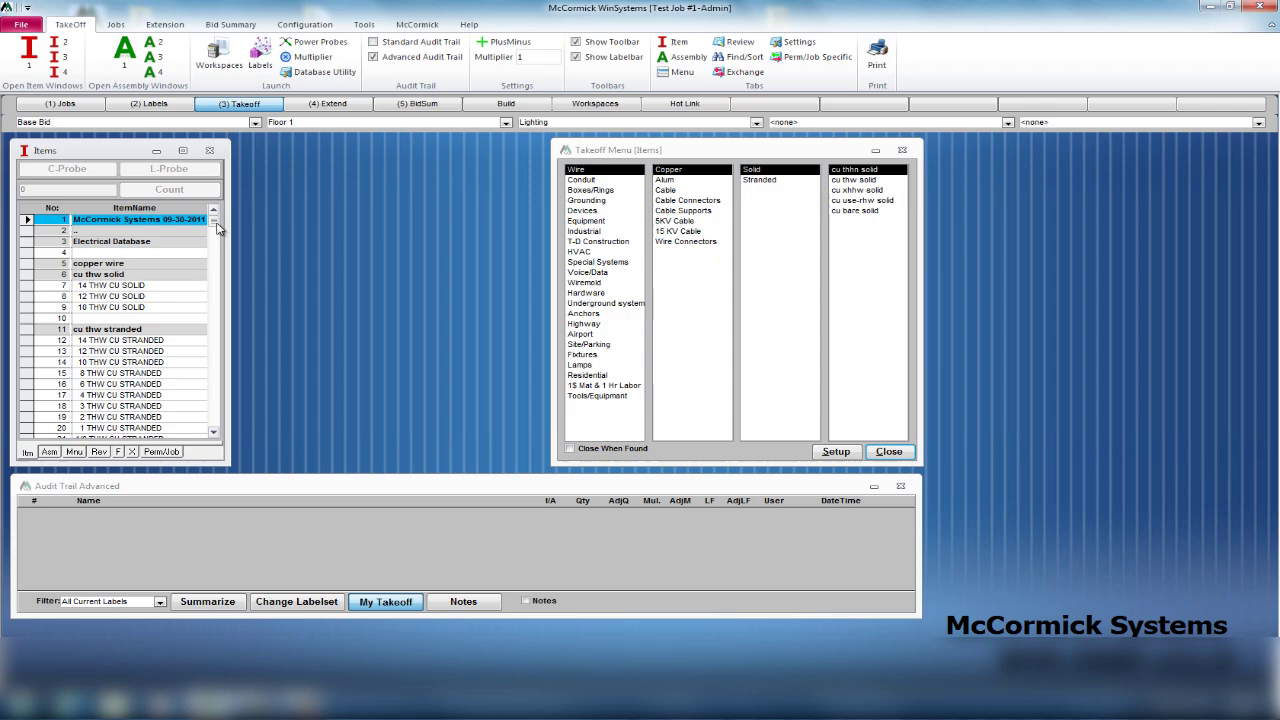
drag(214, 221, 250, 254)
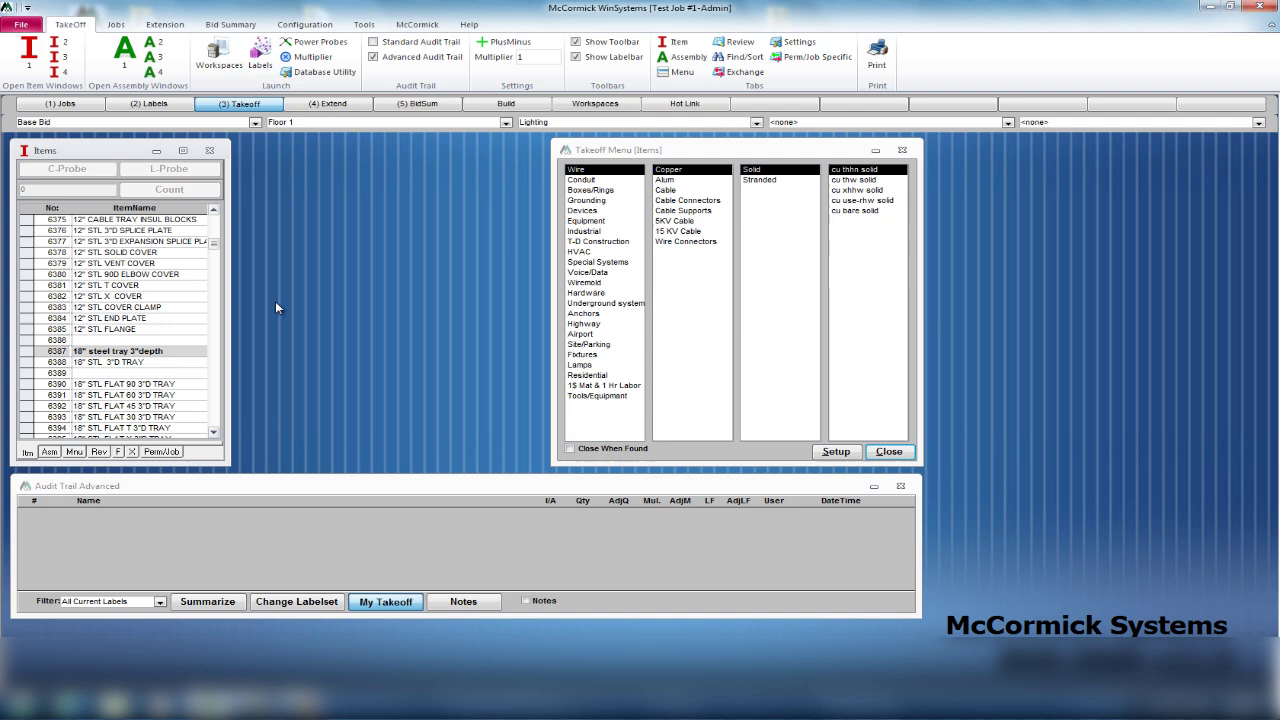
click(51, 454)
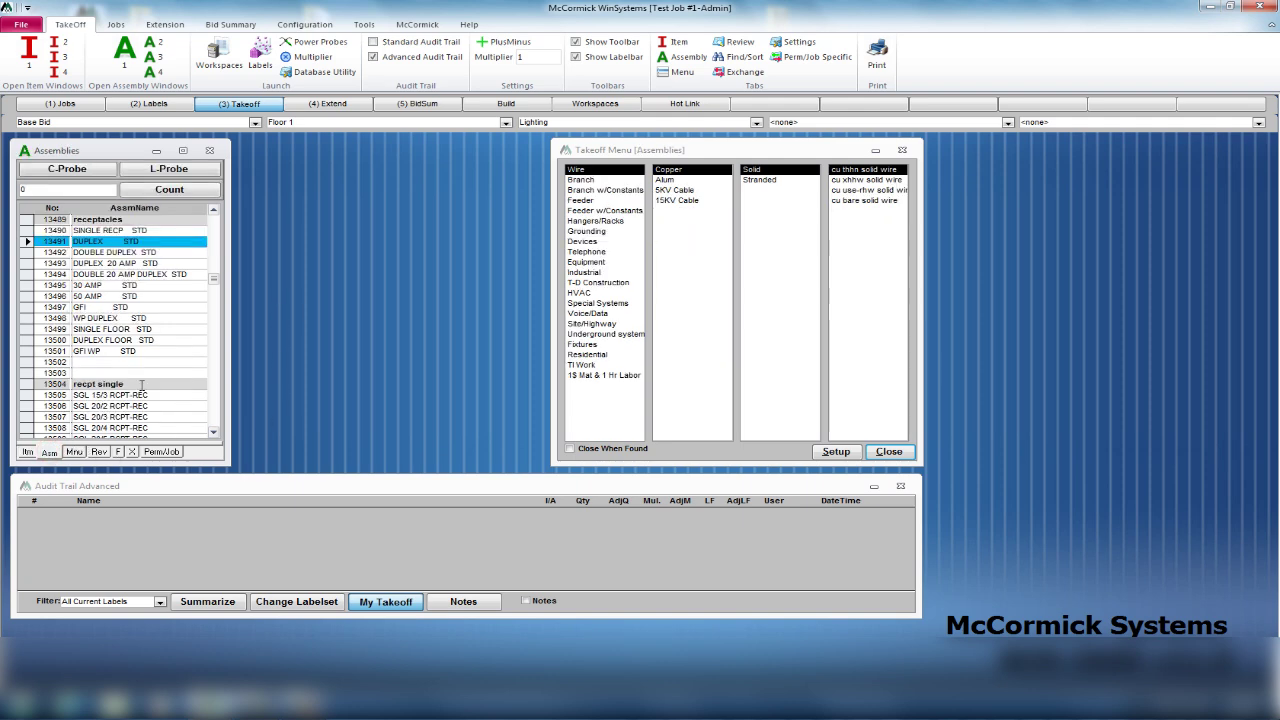
drag(218, 283, 212, 352)
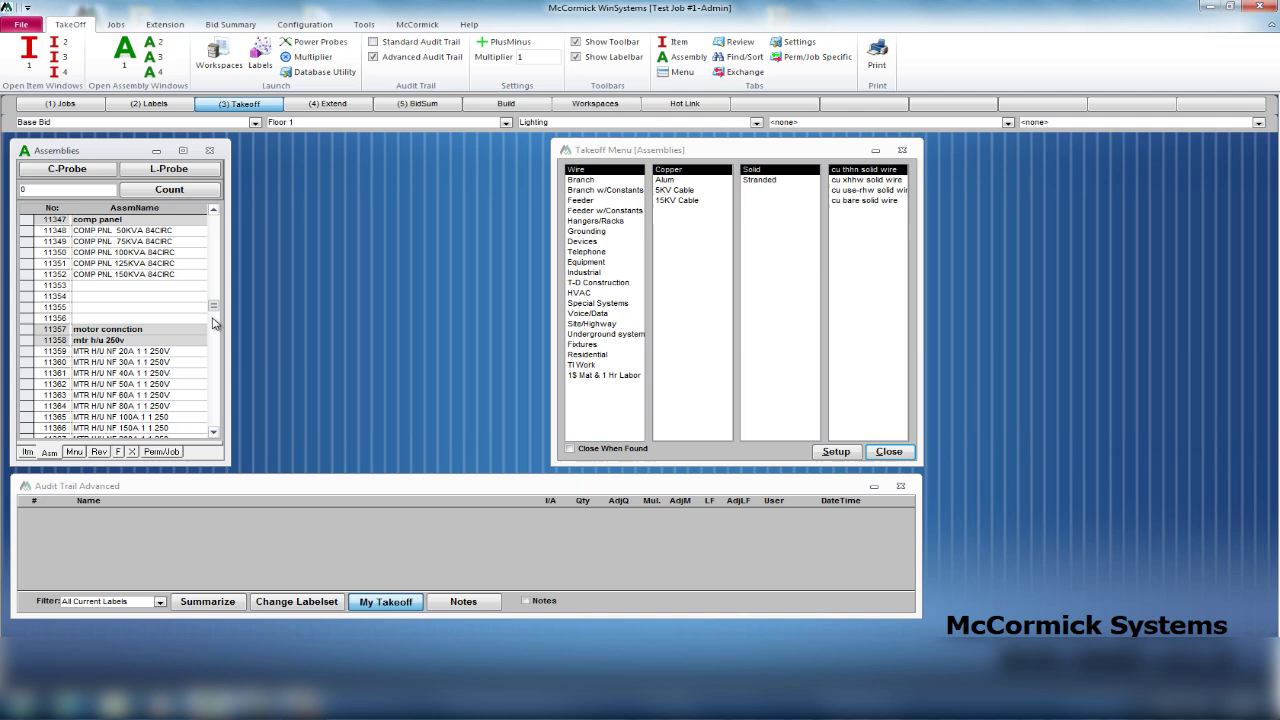
click(27, 452)
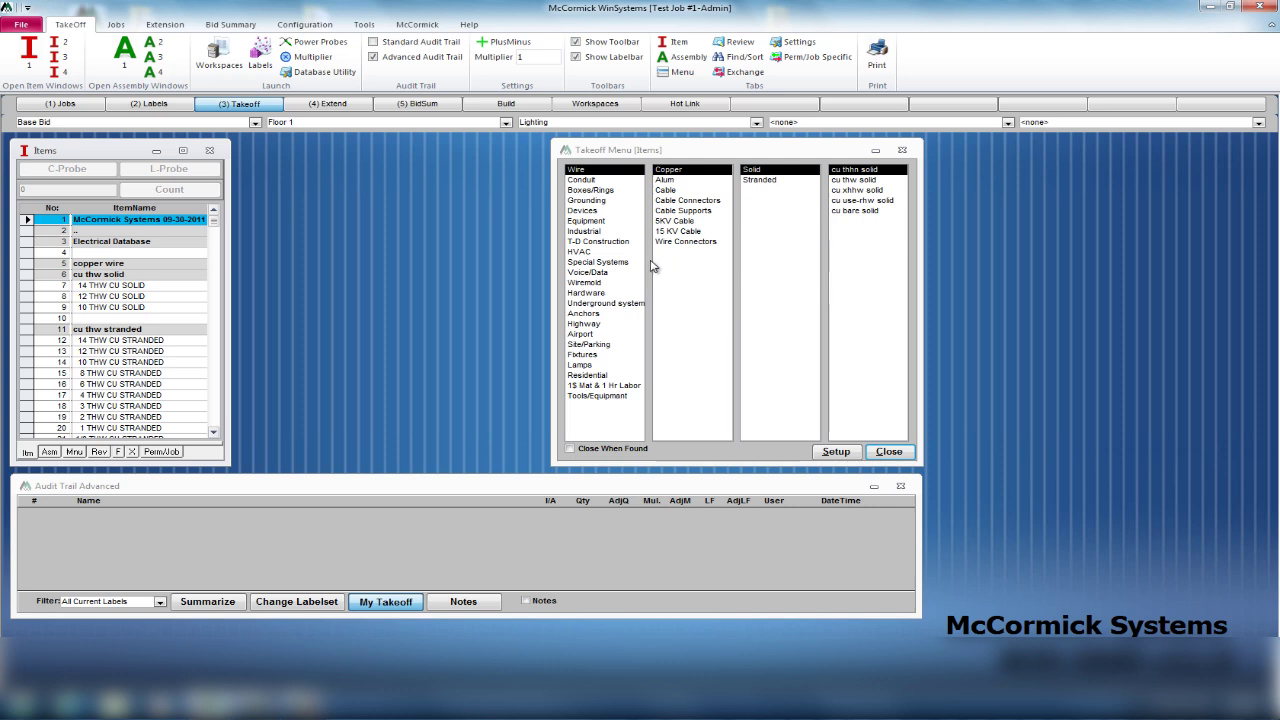
Step: Jump the Items list to row 15387 through Devices > Standard > recp standard
click(586, 211)
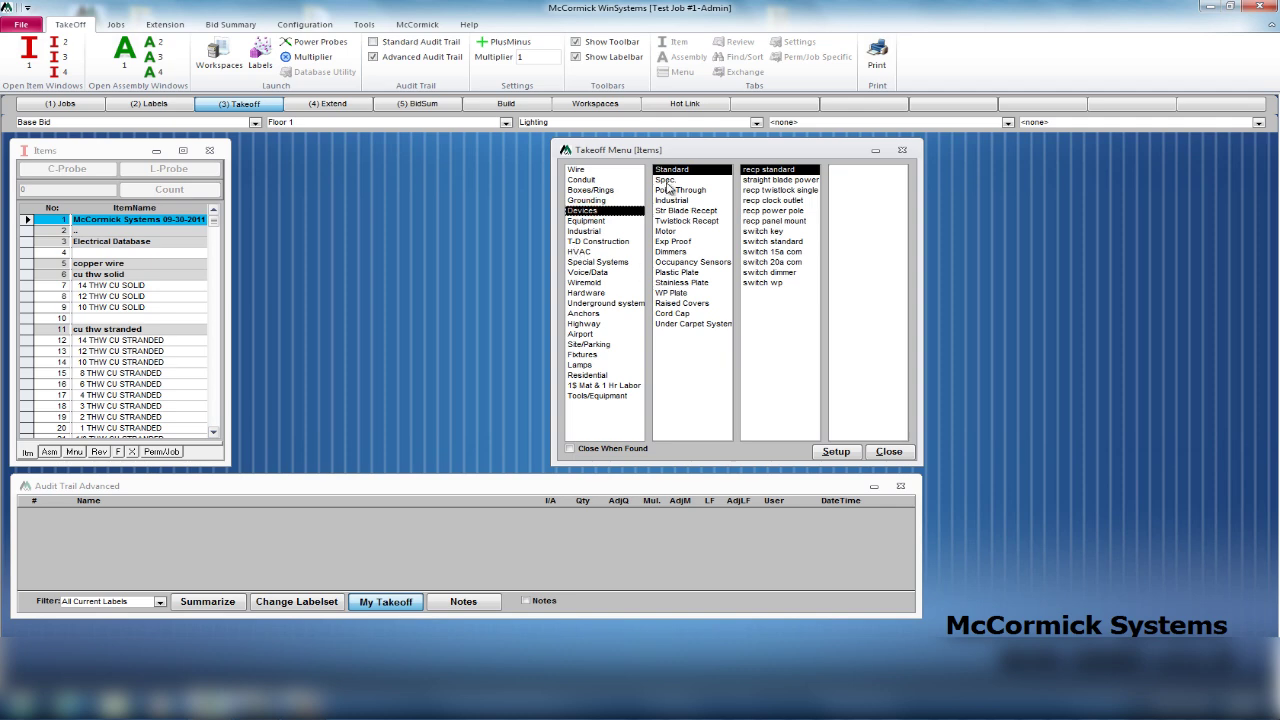
click(672, 172)
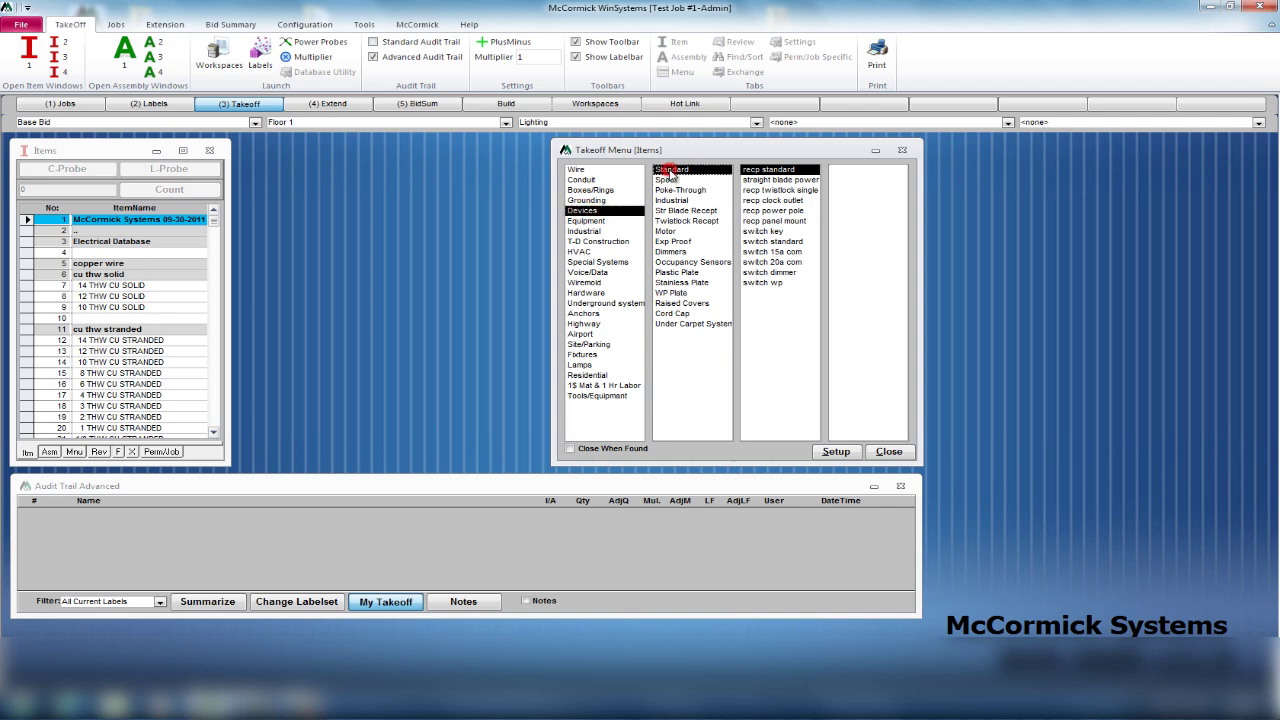
click(769, 172)
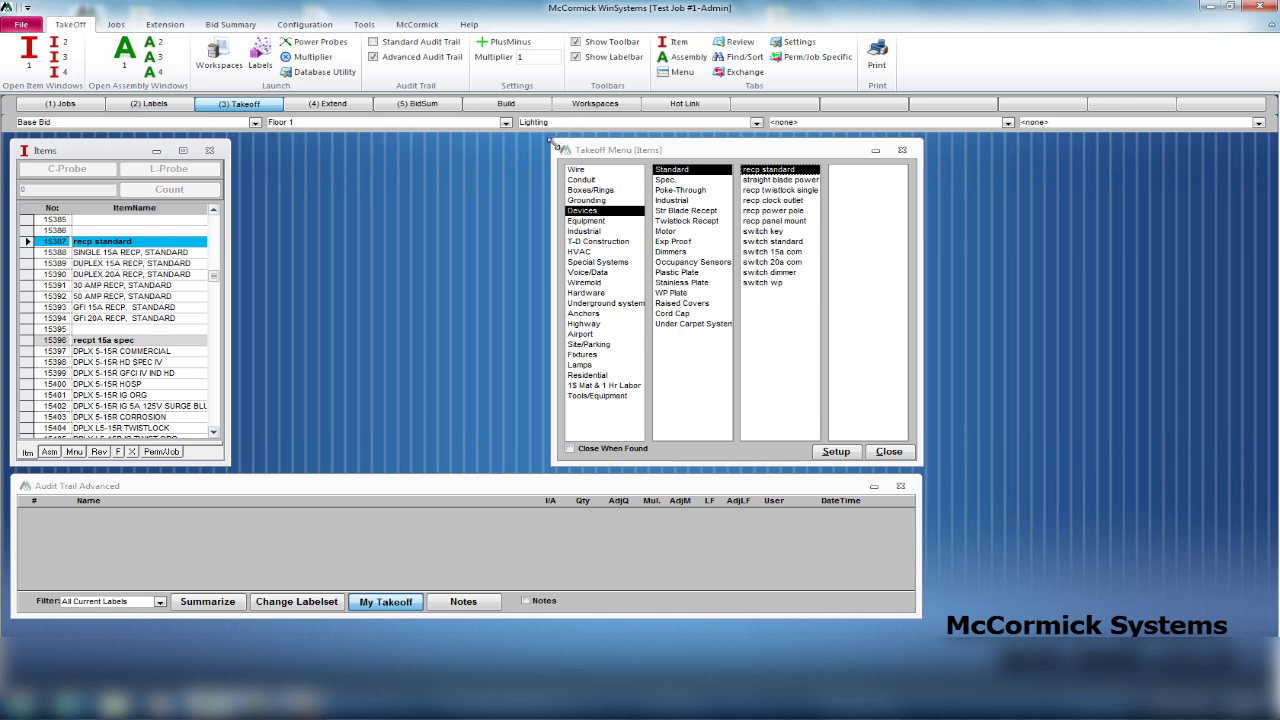
Step: Change the system label to Power and take off 15 DUPLEX 20A RECP, STANDARD (item 15390)
click(758, 122)
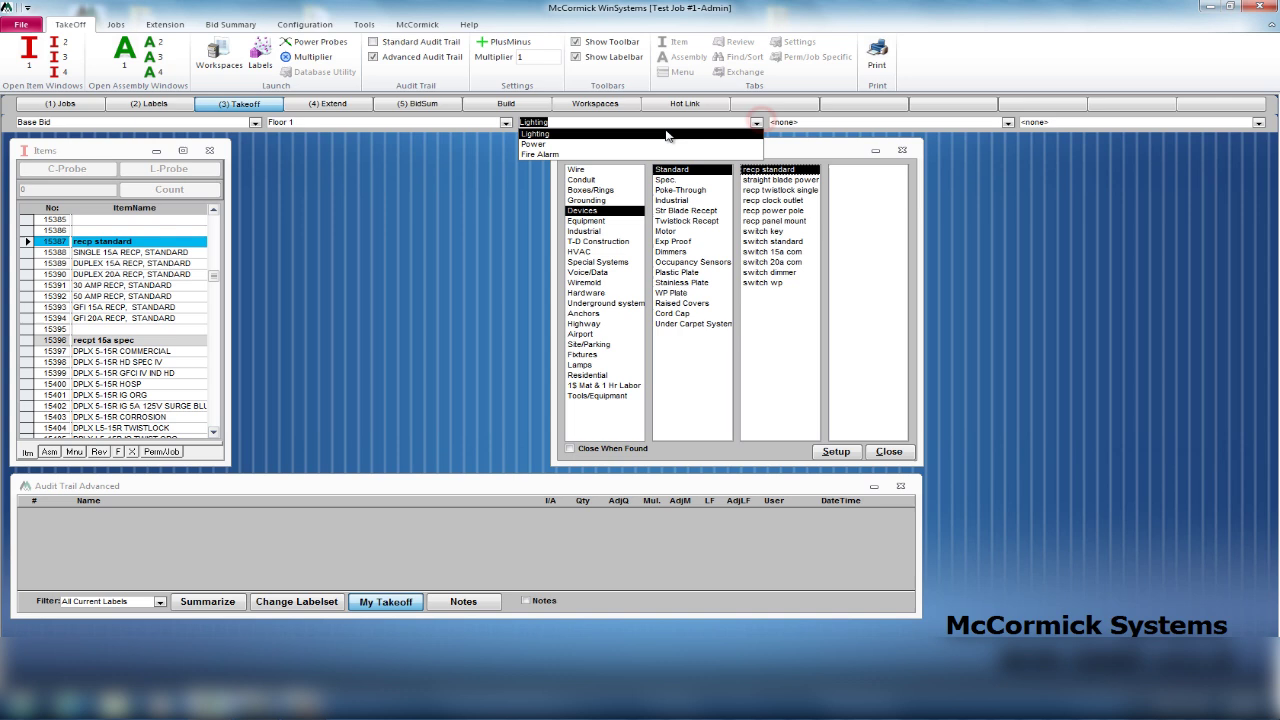
click(605, 145)
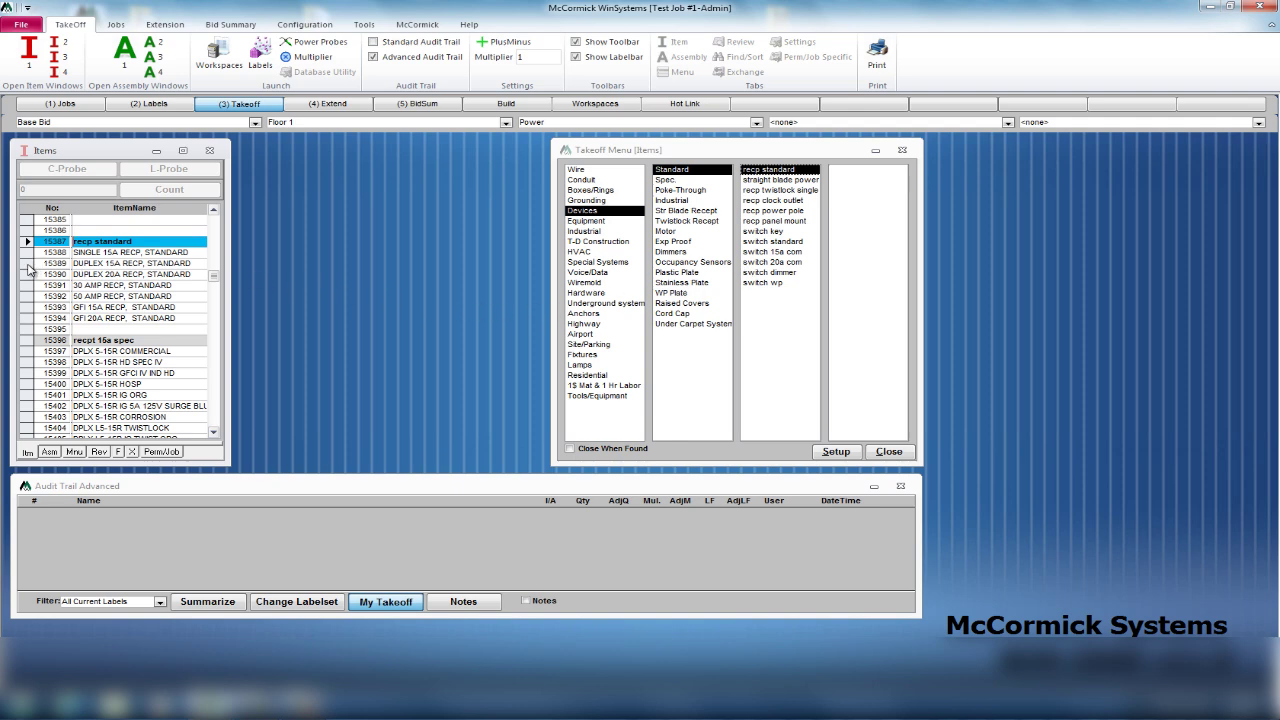
click(34, 264)
click(100, 274)
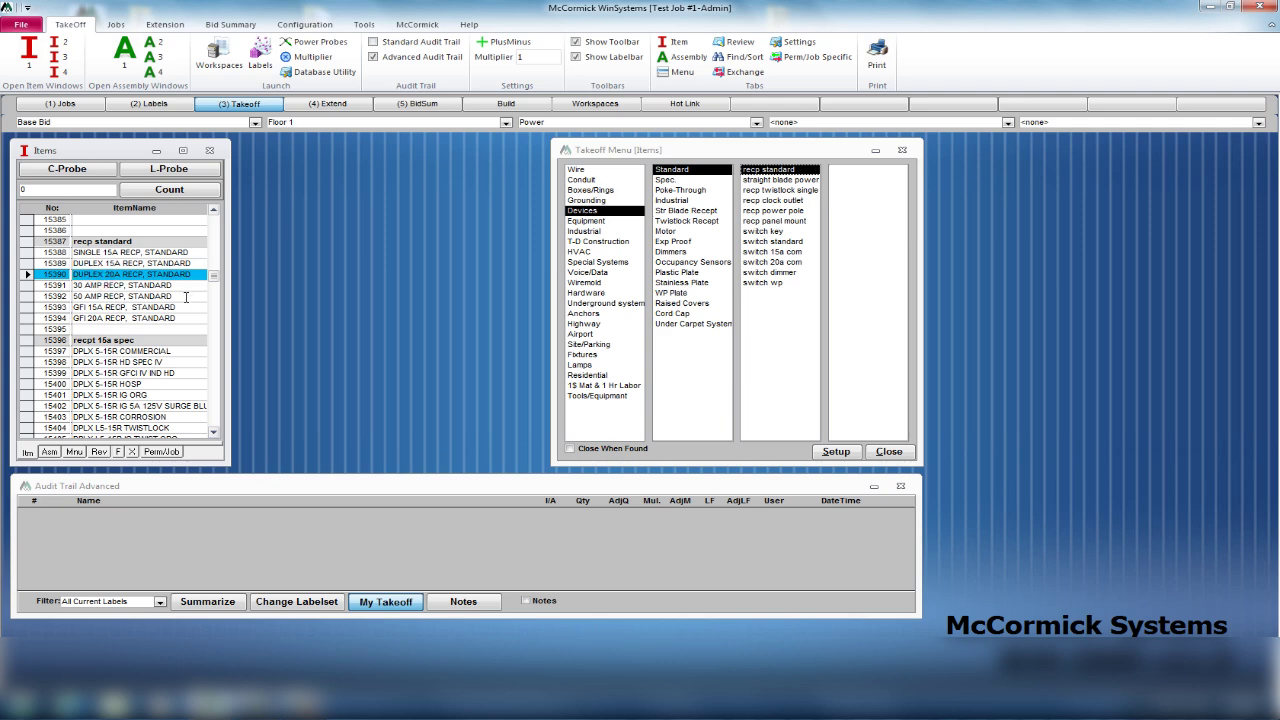
click(27, 274)
click(42, 193)
key(Return)
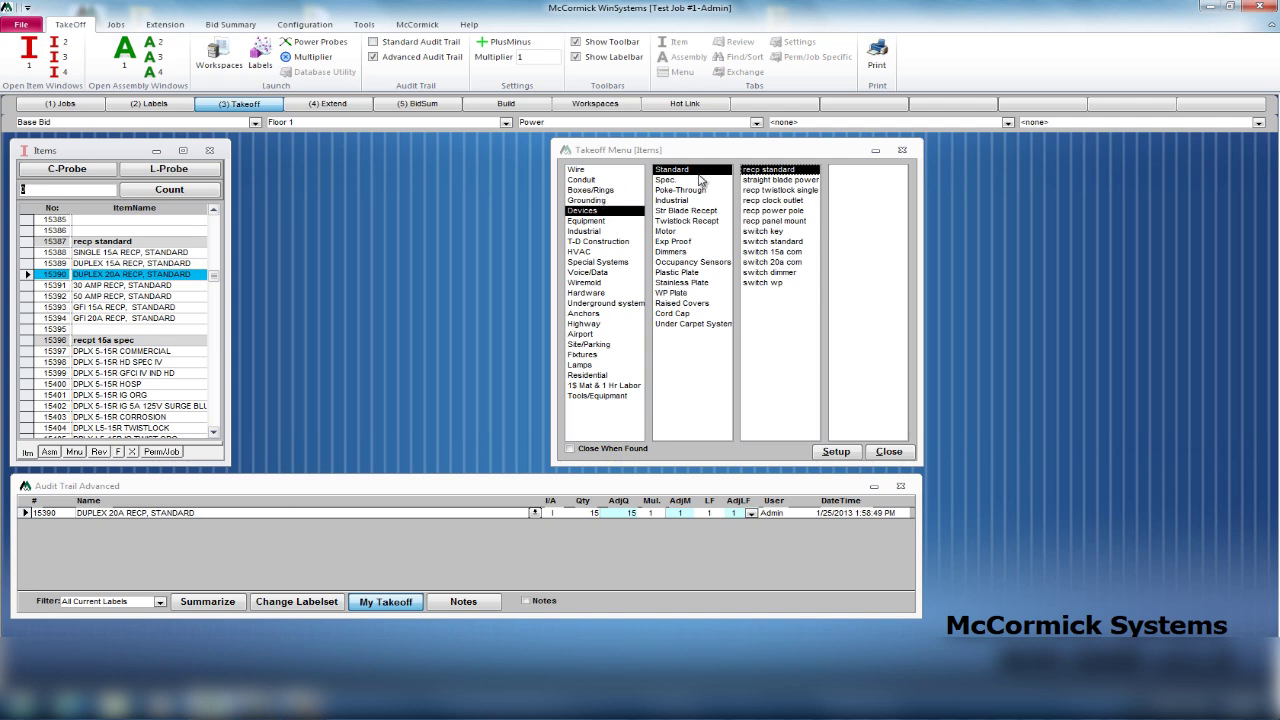
Step: Take off 15 of 1G SS POWER PLATE (item 15232) from Stainless Plate > recp plate ss power
click(683, 282)
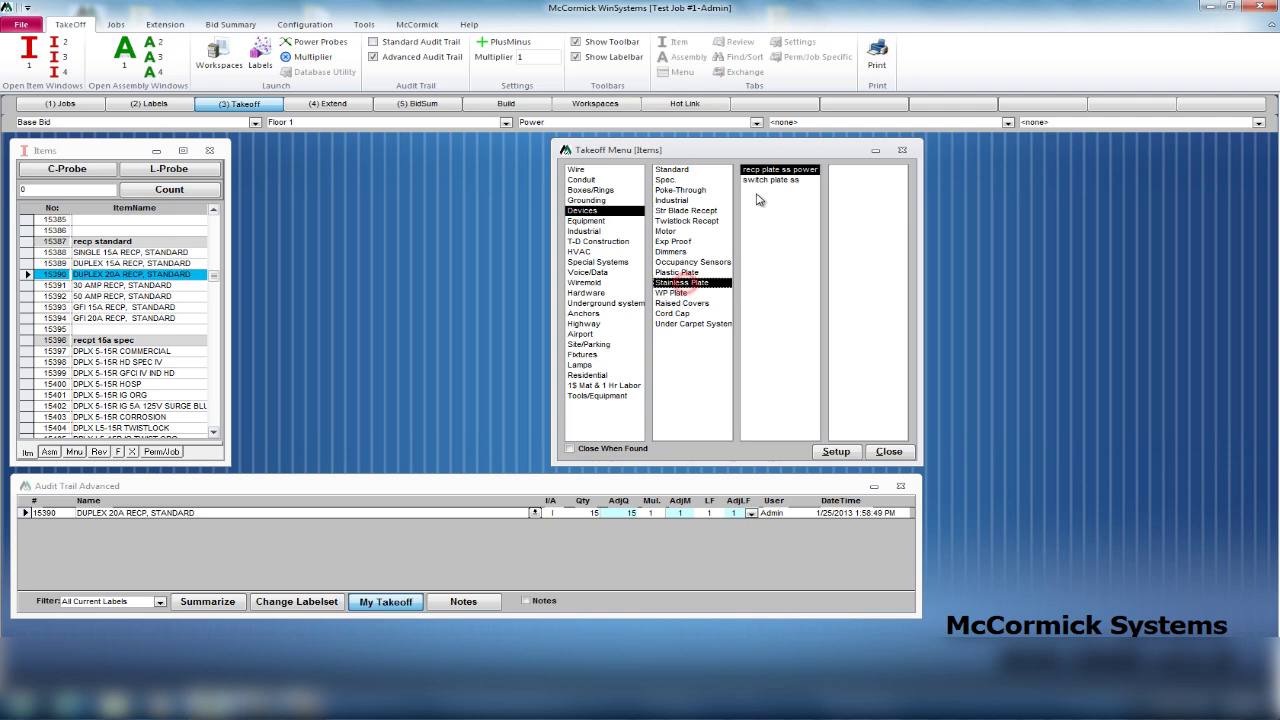
click(786, 176)
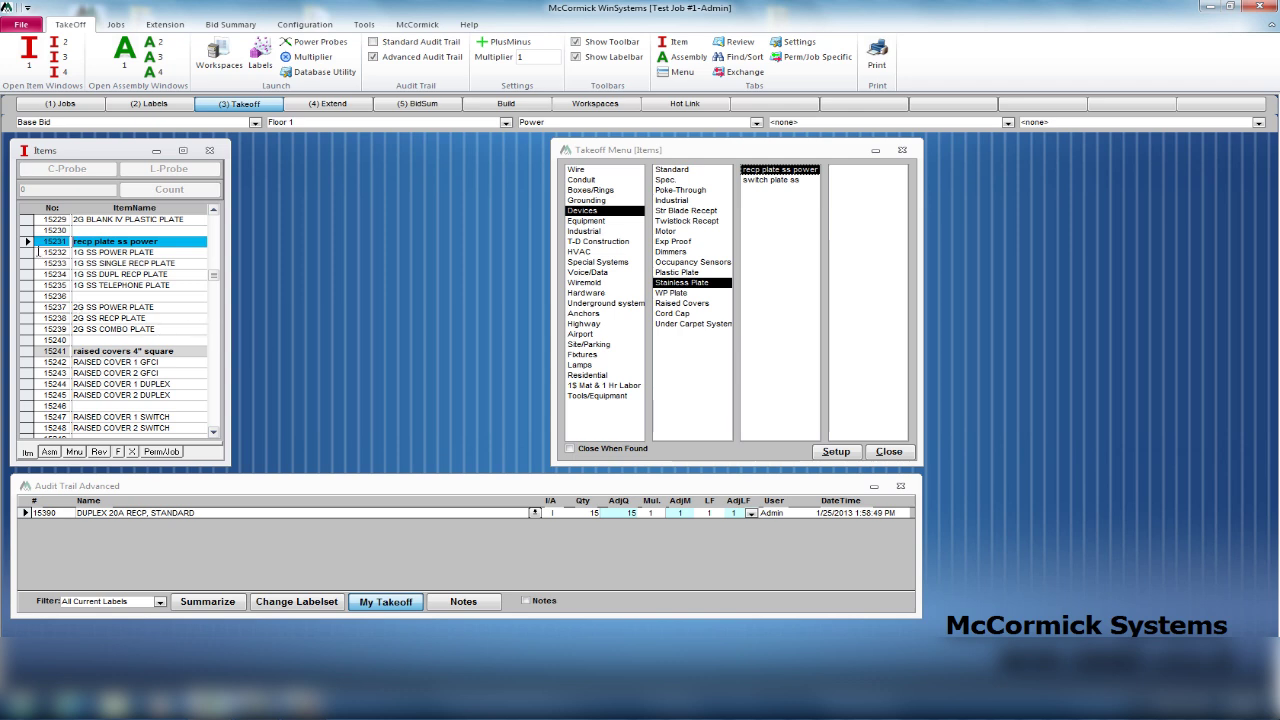
click(26, 252)
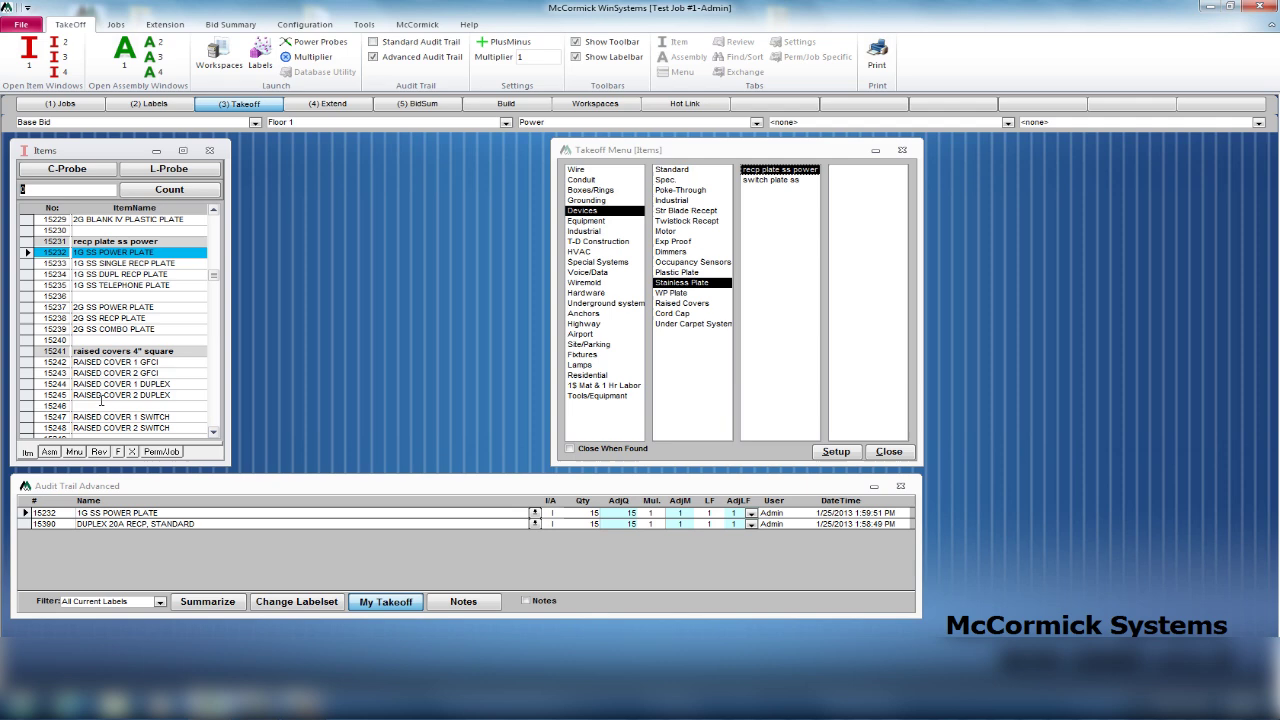
Step: Go to Wire > Copper > Stranded > cu thhn stranded and take off 200 of 12 THHN CU STRANDED
click(584, 170)
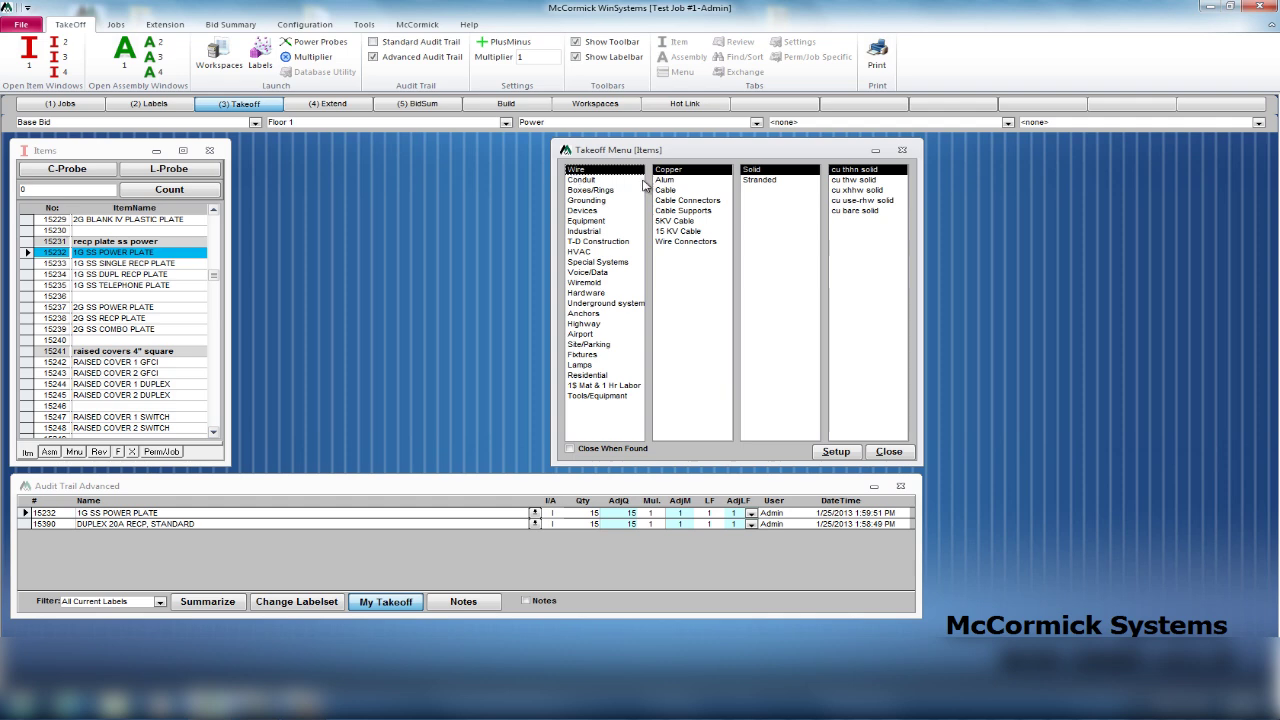
click(672, 172)
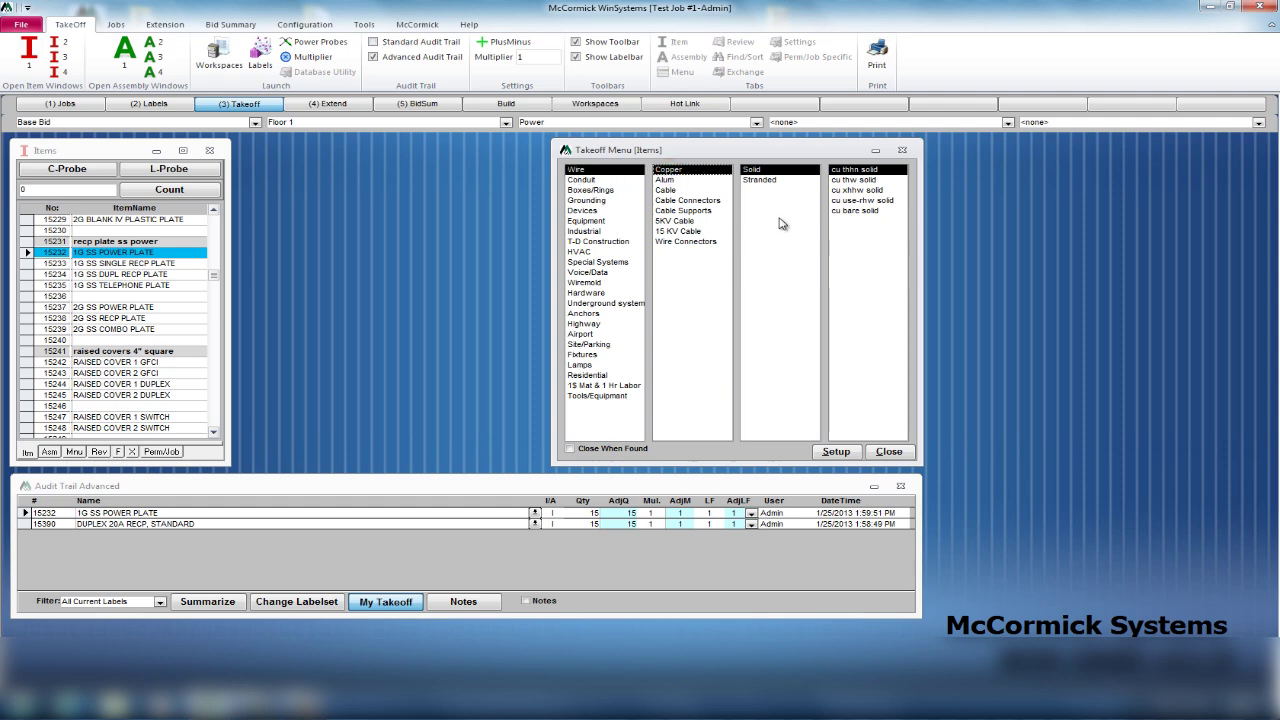
click(760, 180)
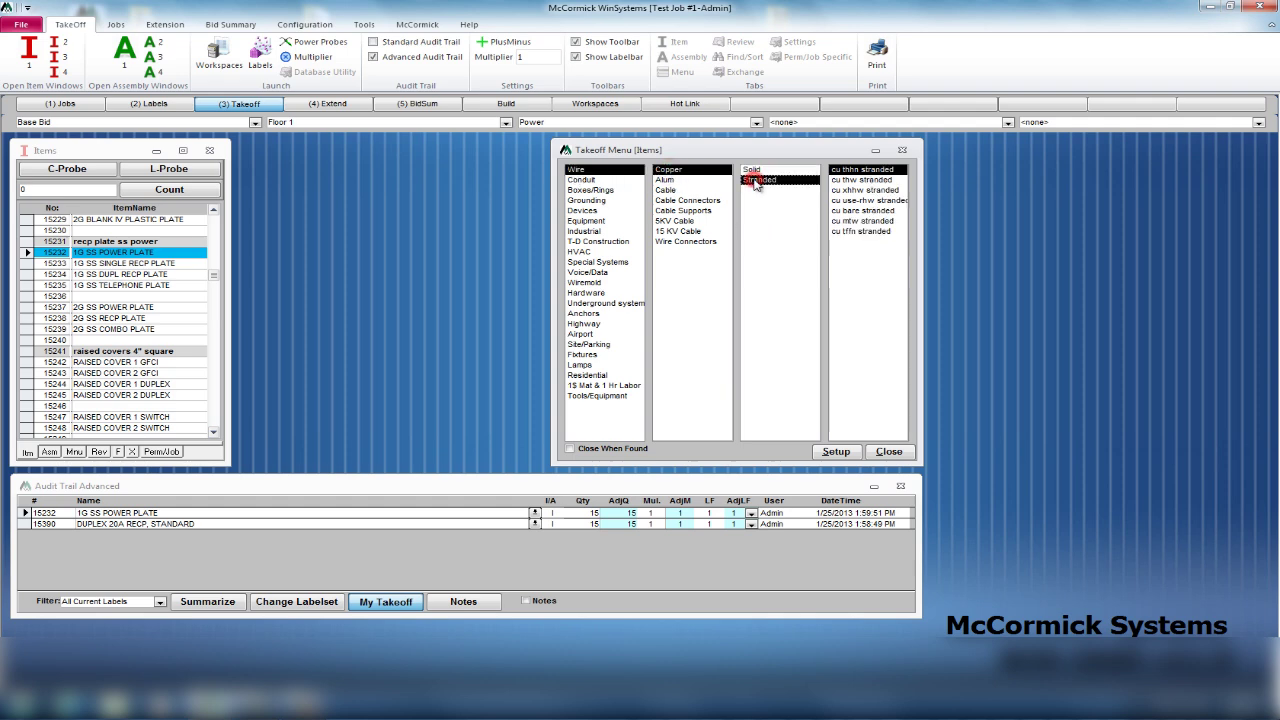
click(865, 171)
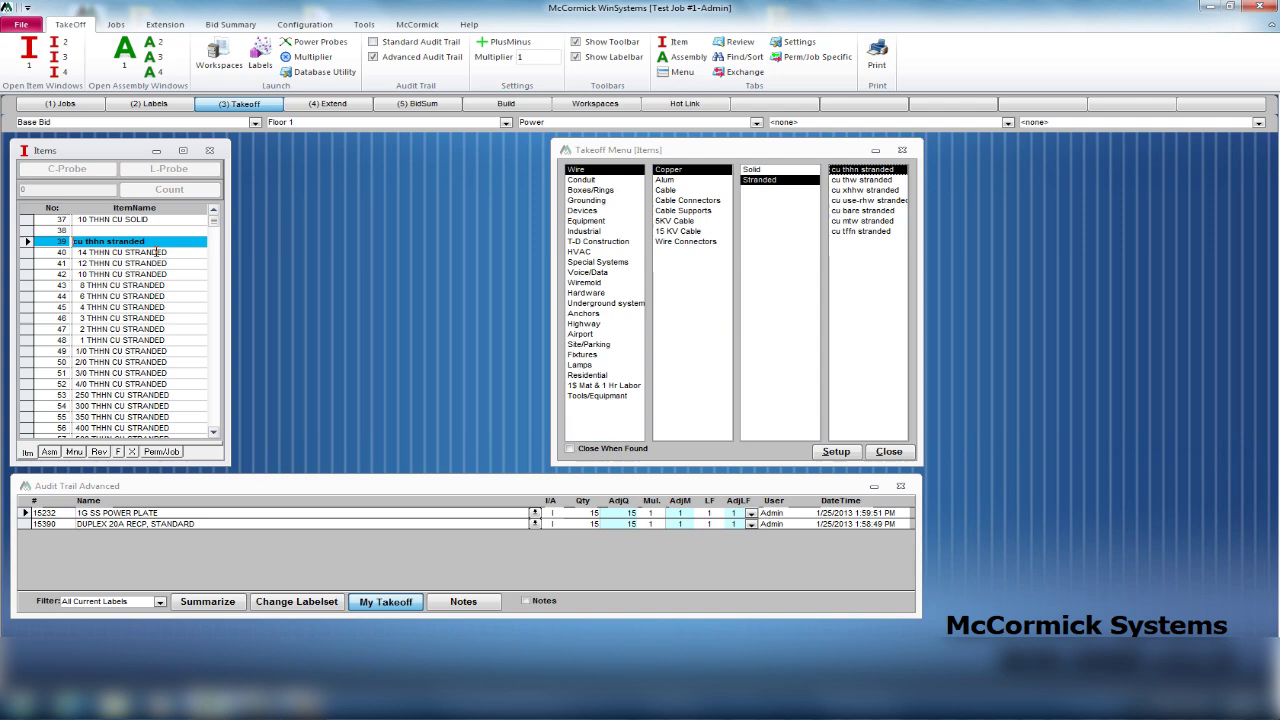
click(28, 263)
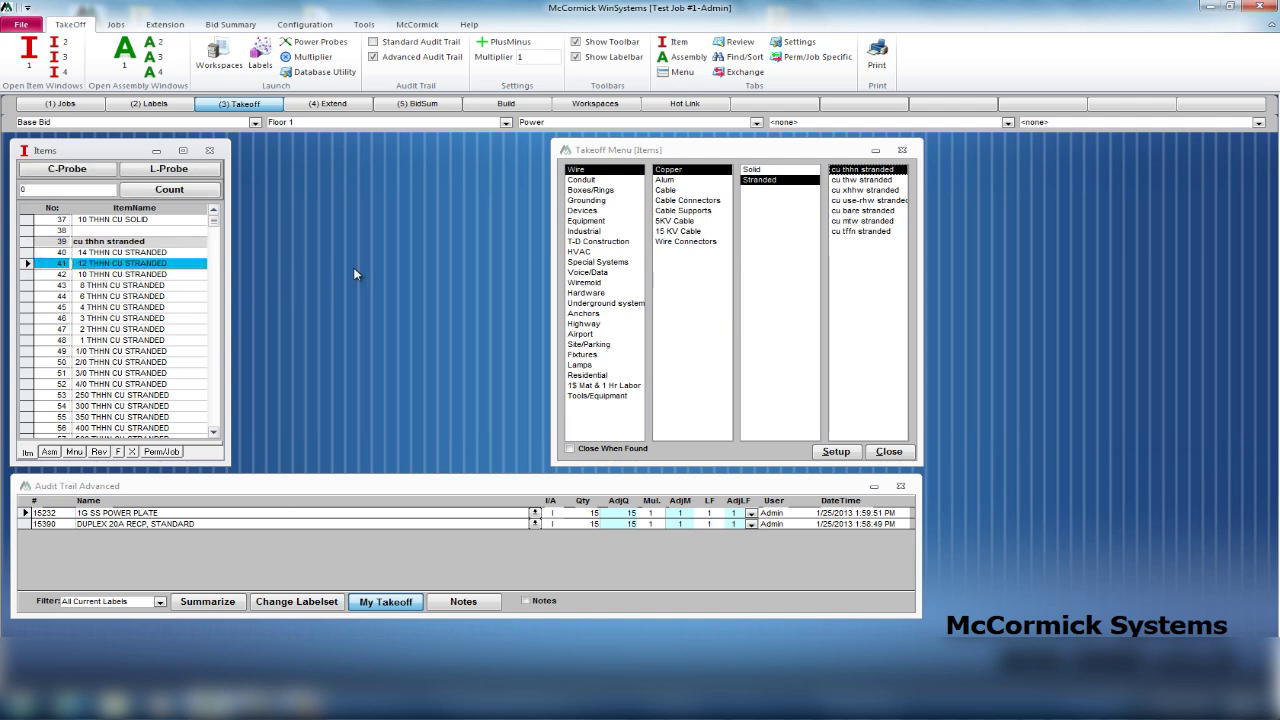
text(200)
key(Return)
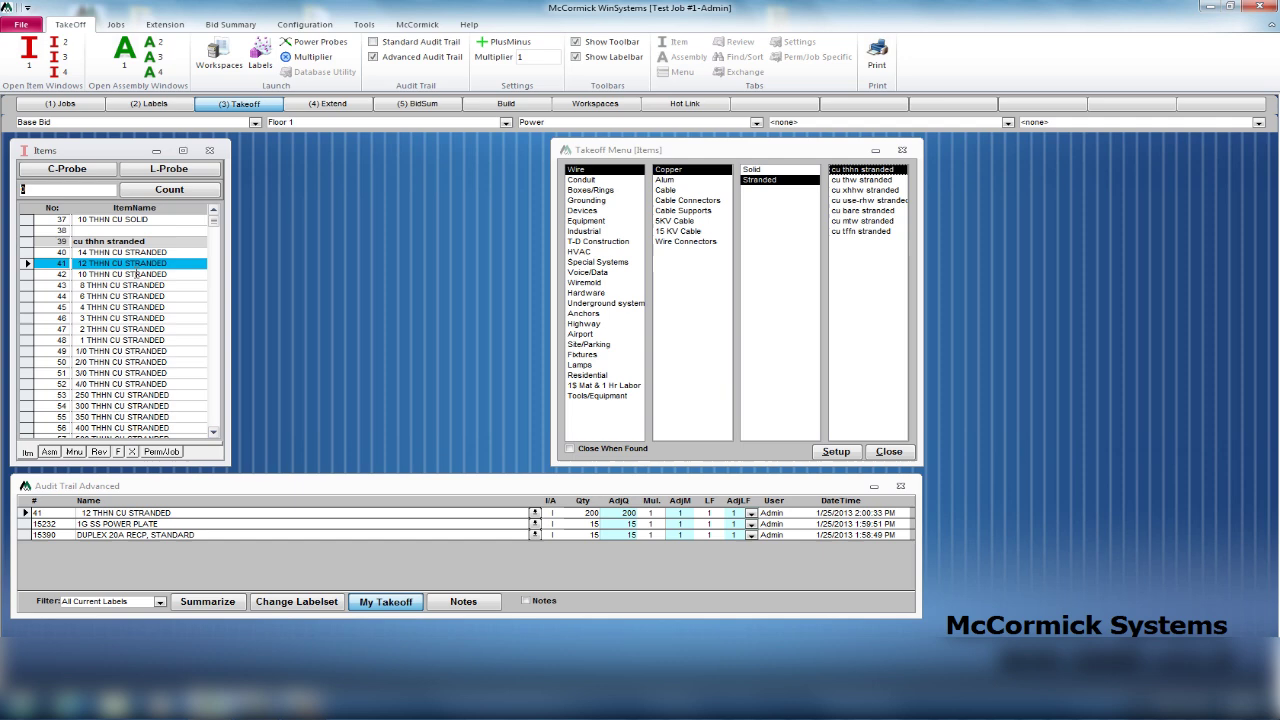
Step: Take off 150 of 8 THHN CU STRANDED wire
click(101, 285)
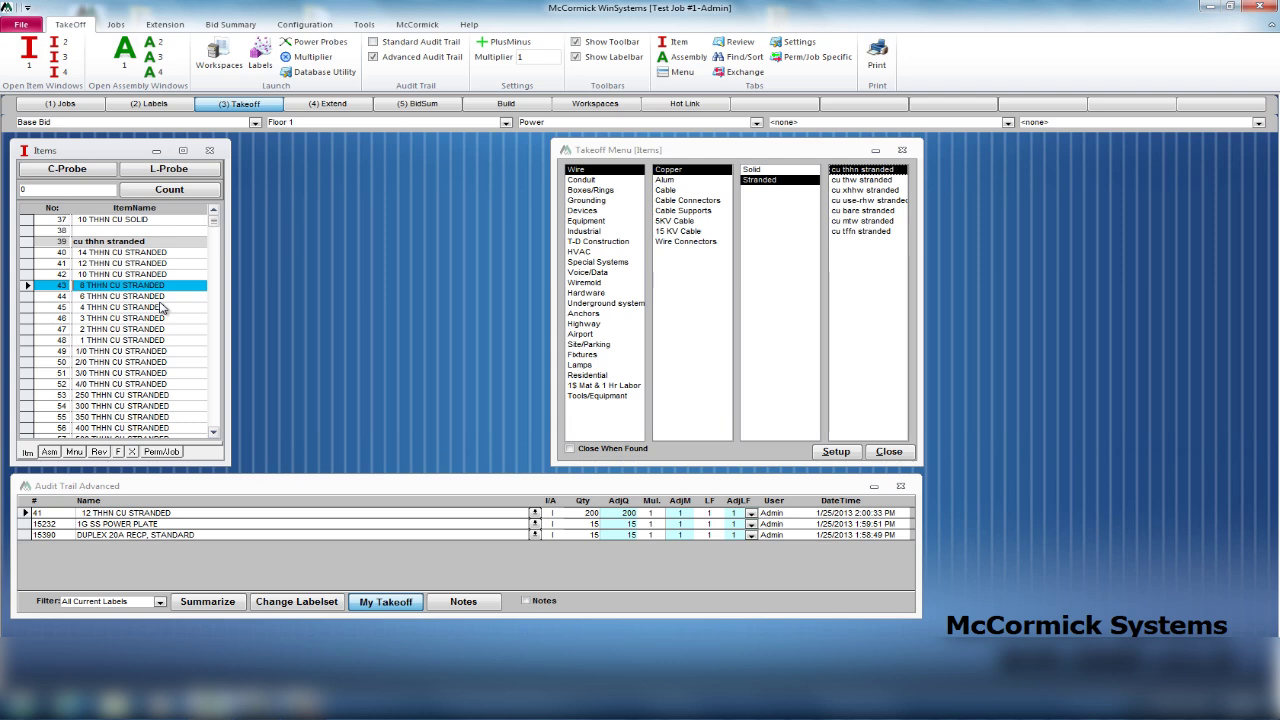
text(150)
key(Return)
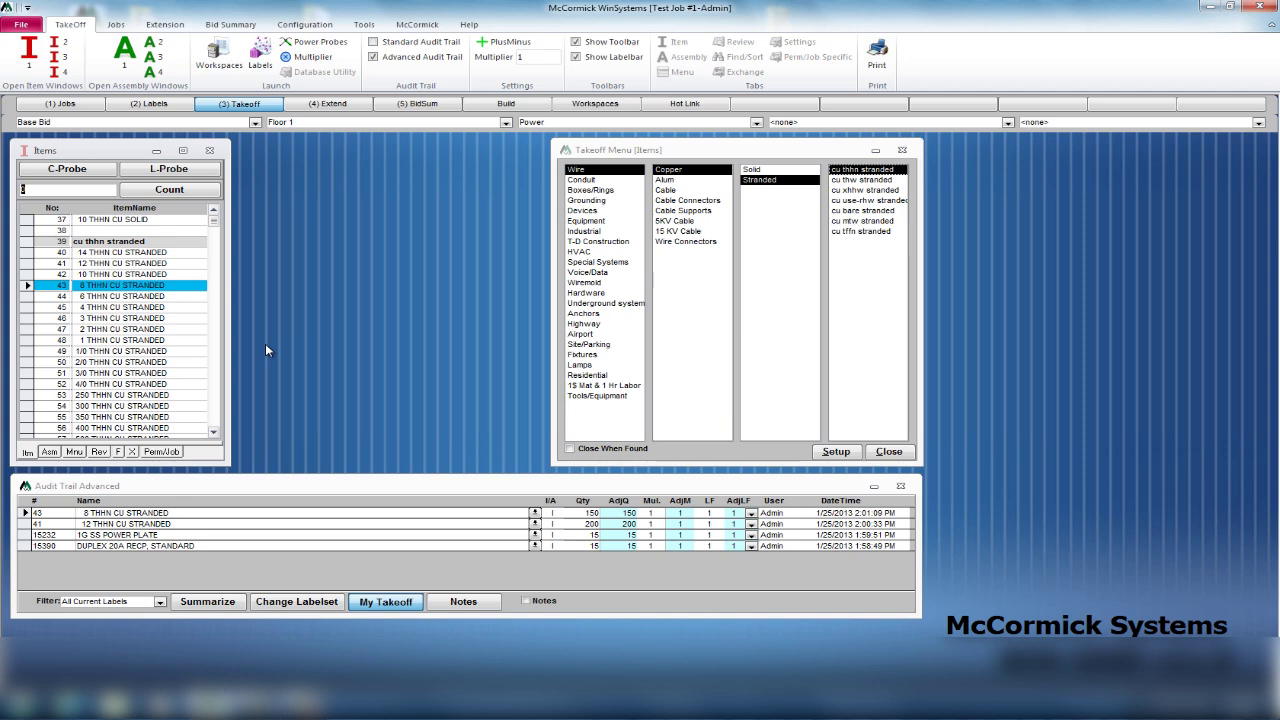
click(20, 262)
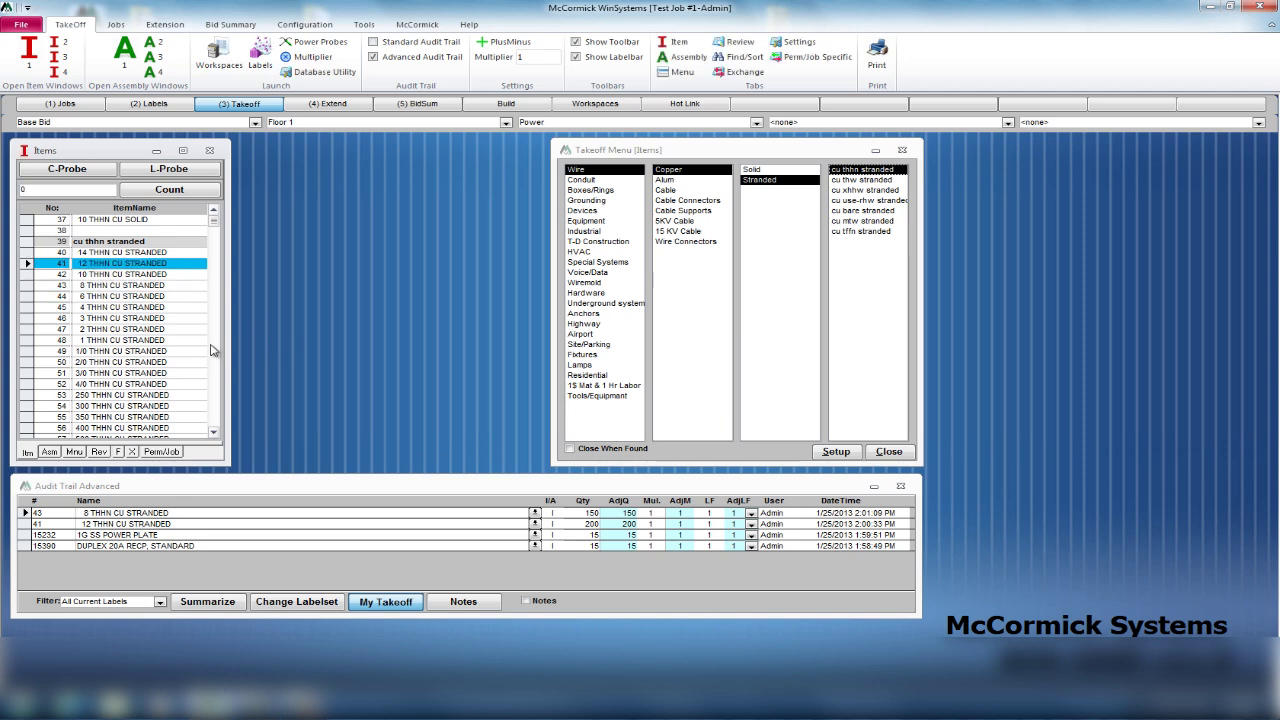
click(99, 452)
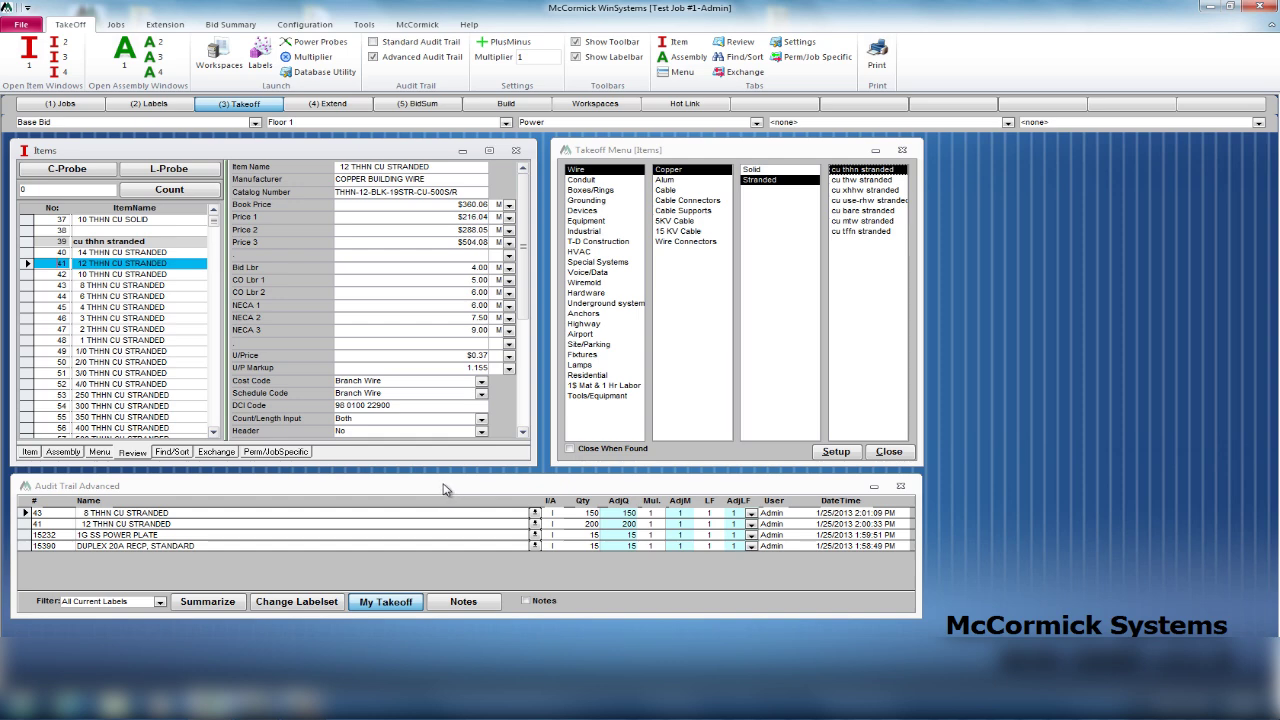
click(276, 107)
Step: Return to the items list and take off 500 of 10 THHN CU STRANDED (item 42)
click(30, 453)
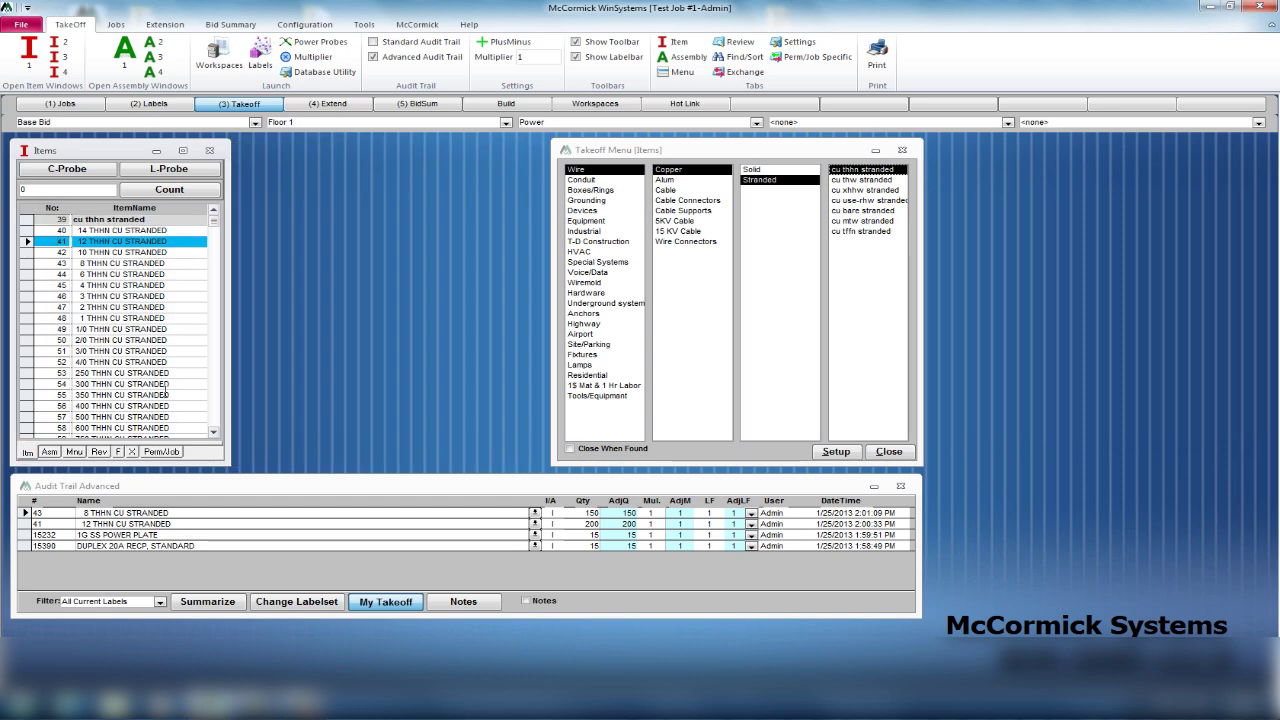
key(Down)
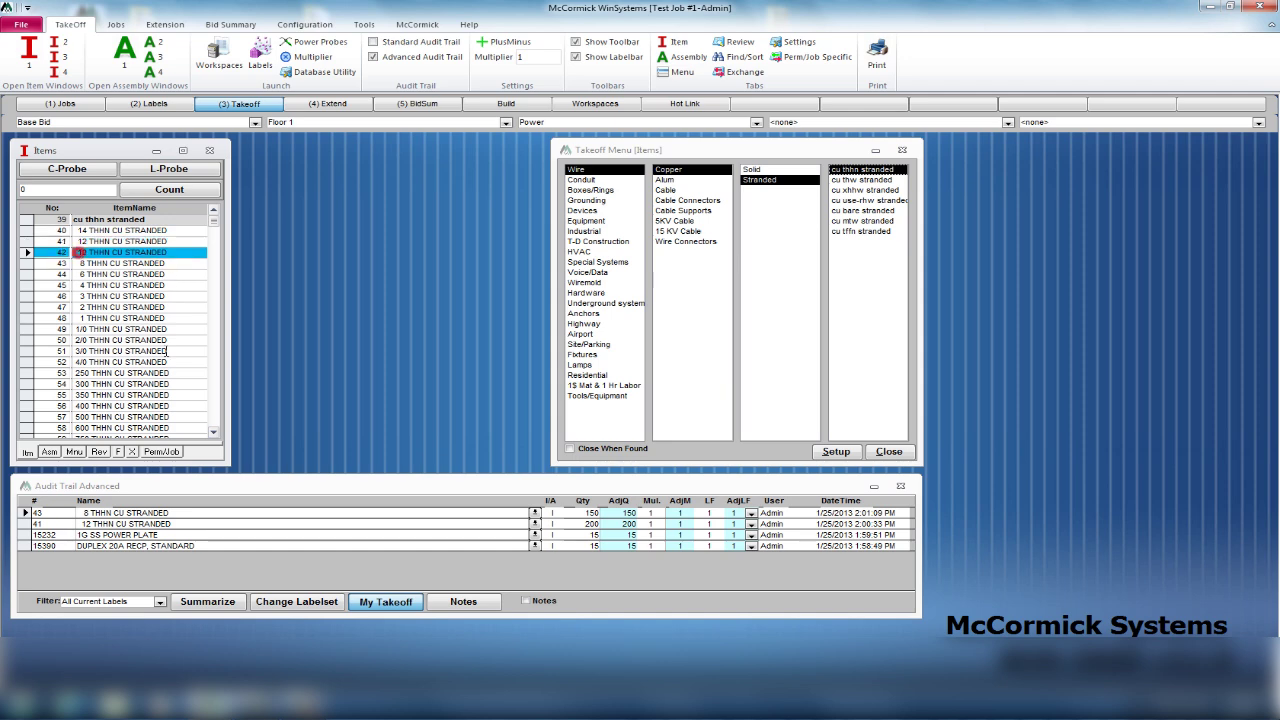
text(500)
key(Return)
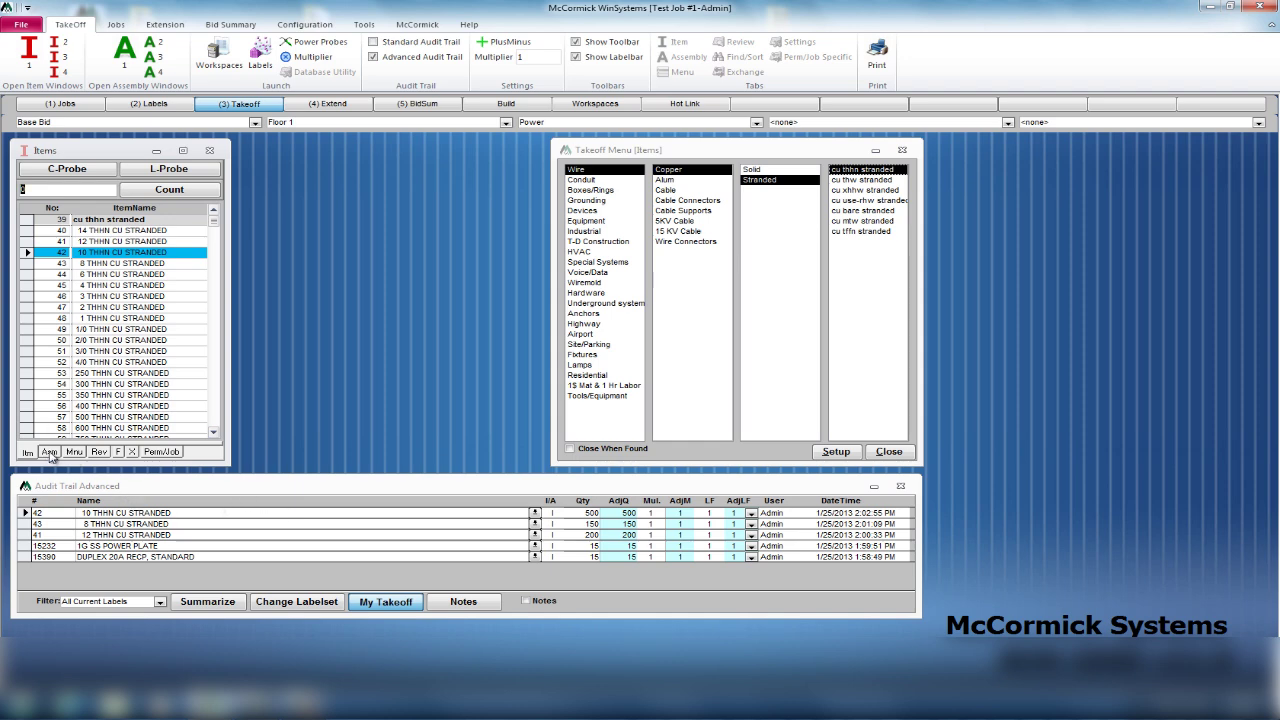
Step: Switch the takeoff window to the Asm database and scroll the assemblies list
click(49, 452)
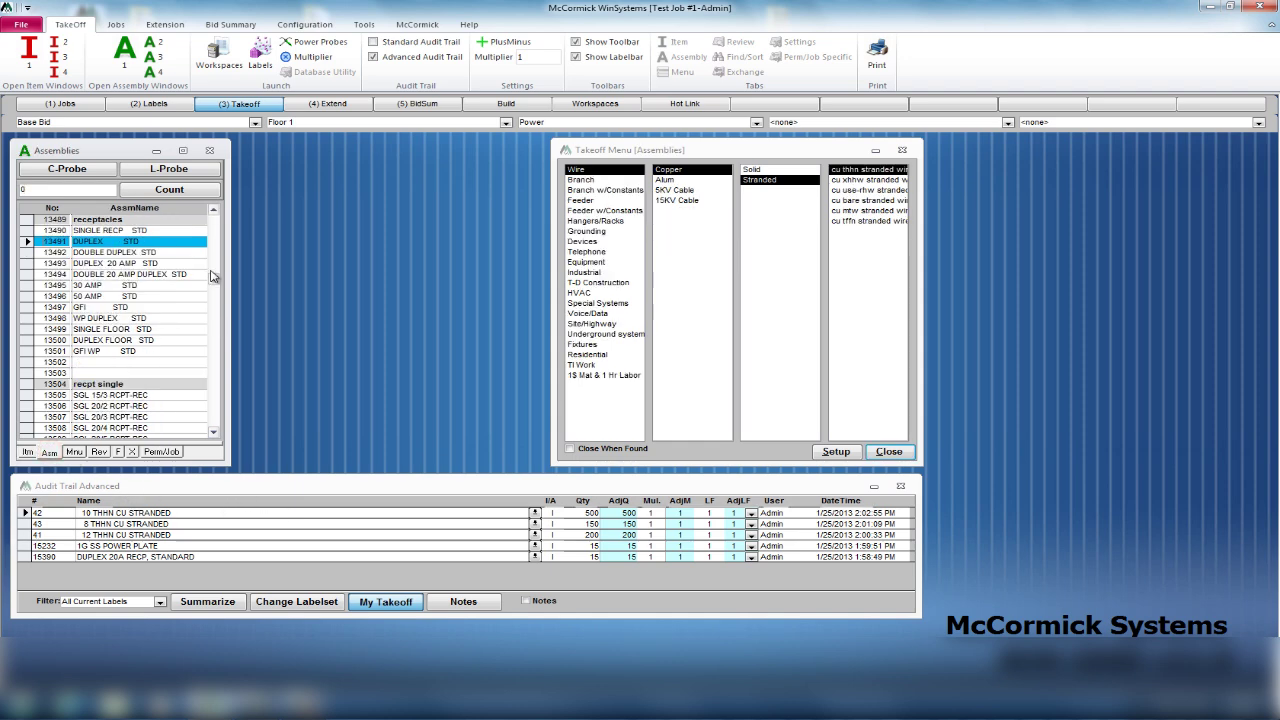
drag(214, 277, 222, 306)
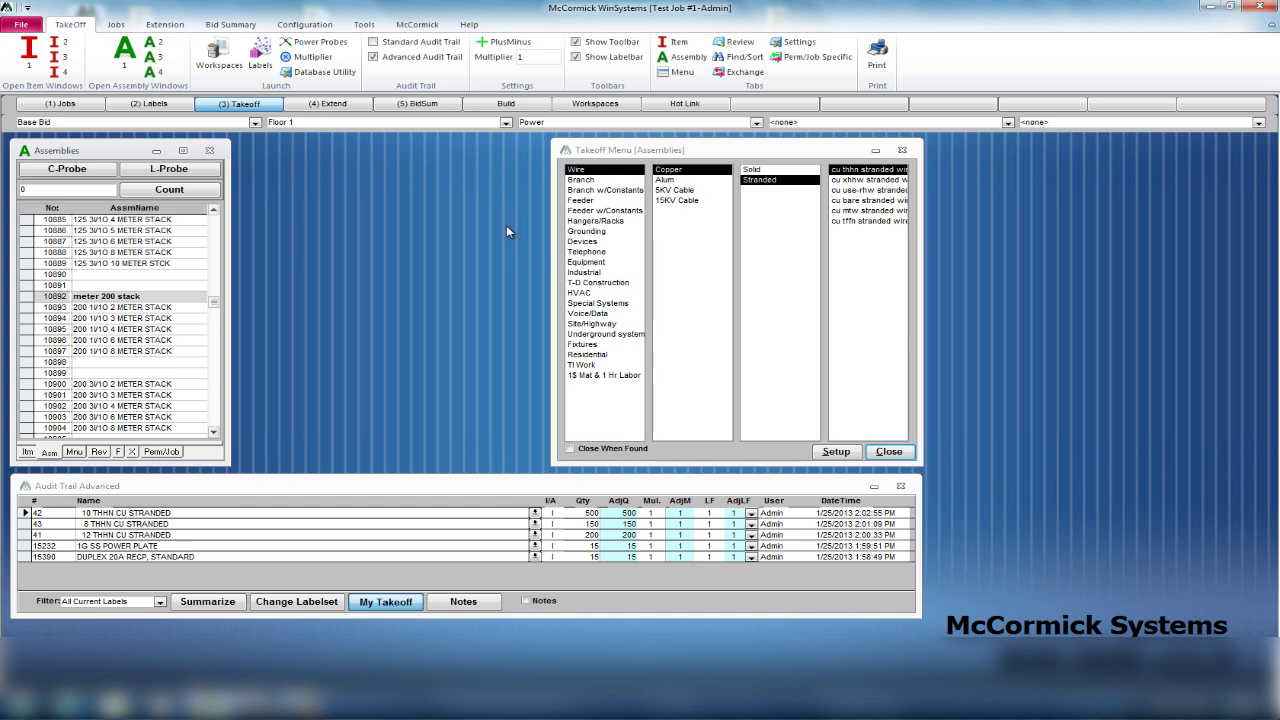
Step: Take off 50 DUPLEX STD assemblies (13491) from Devices > Standard > receptacles
click(583, 243)
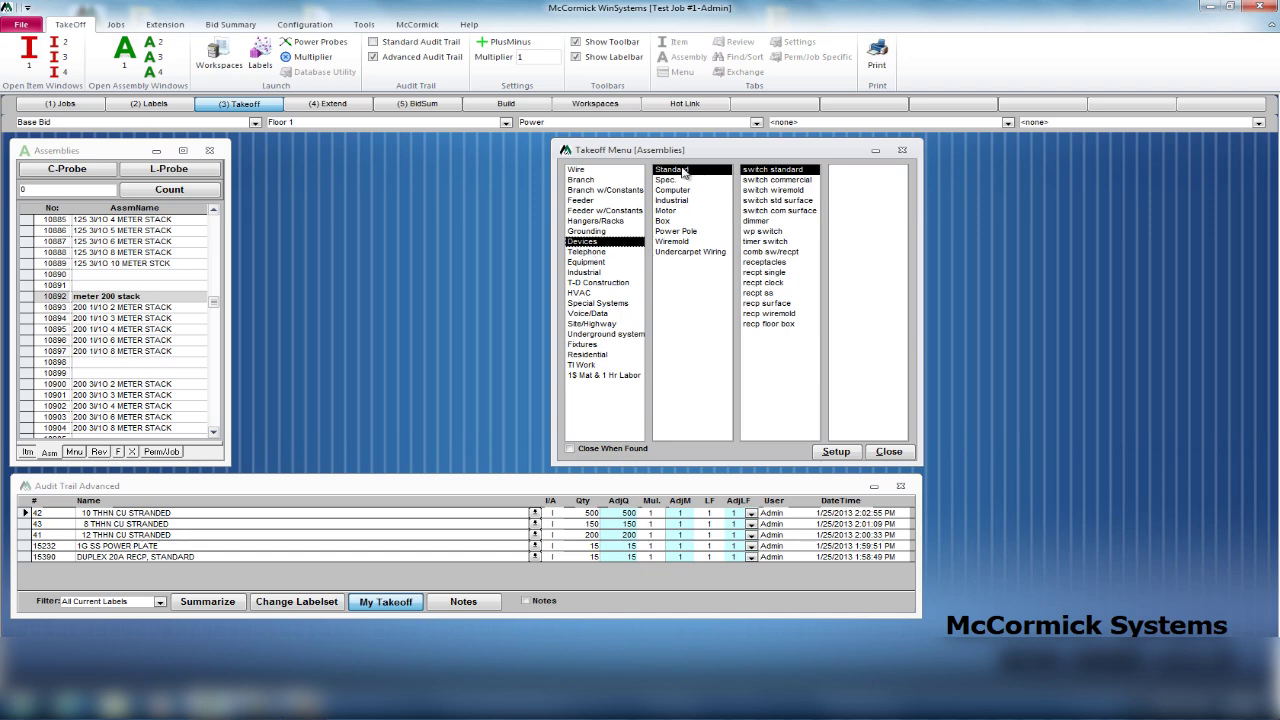
click(686, 170)
click(772, 262)
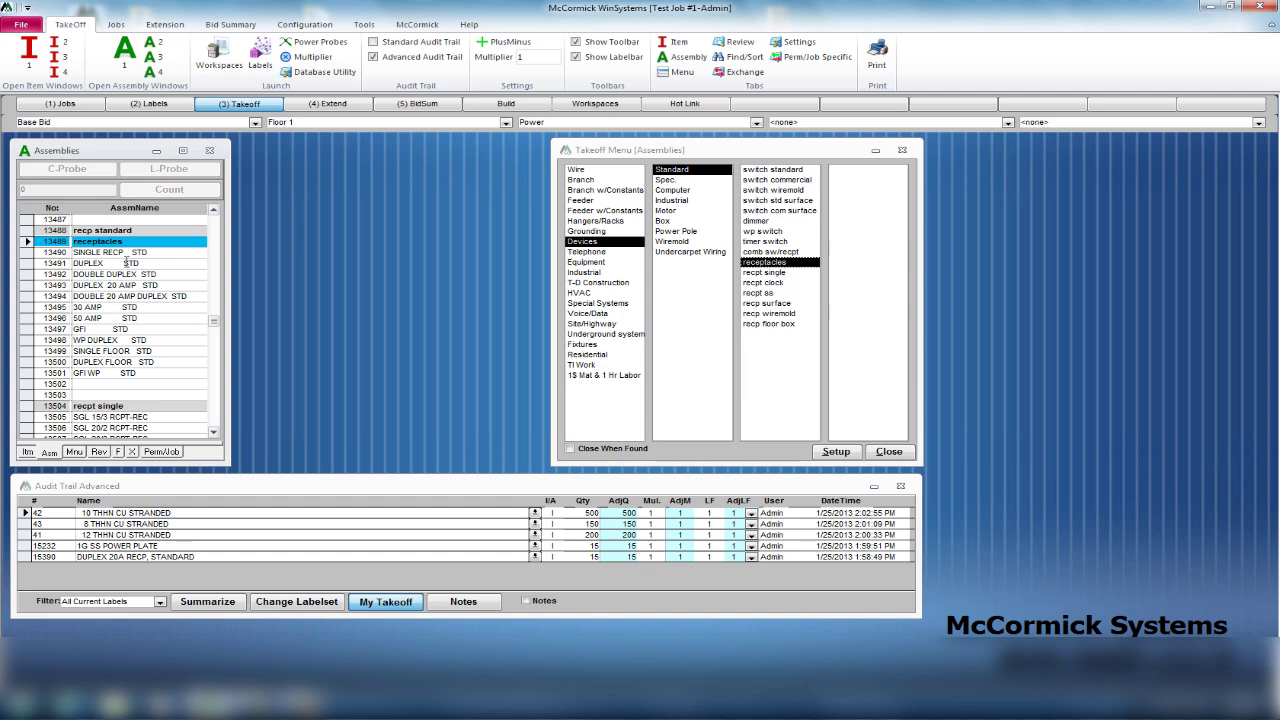
click(38, 262)
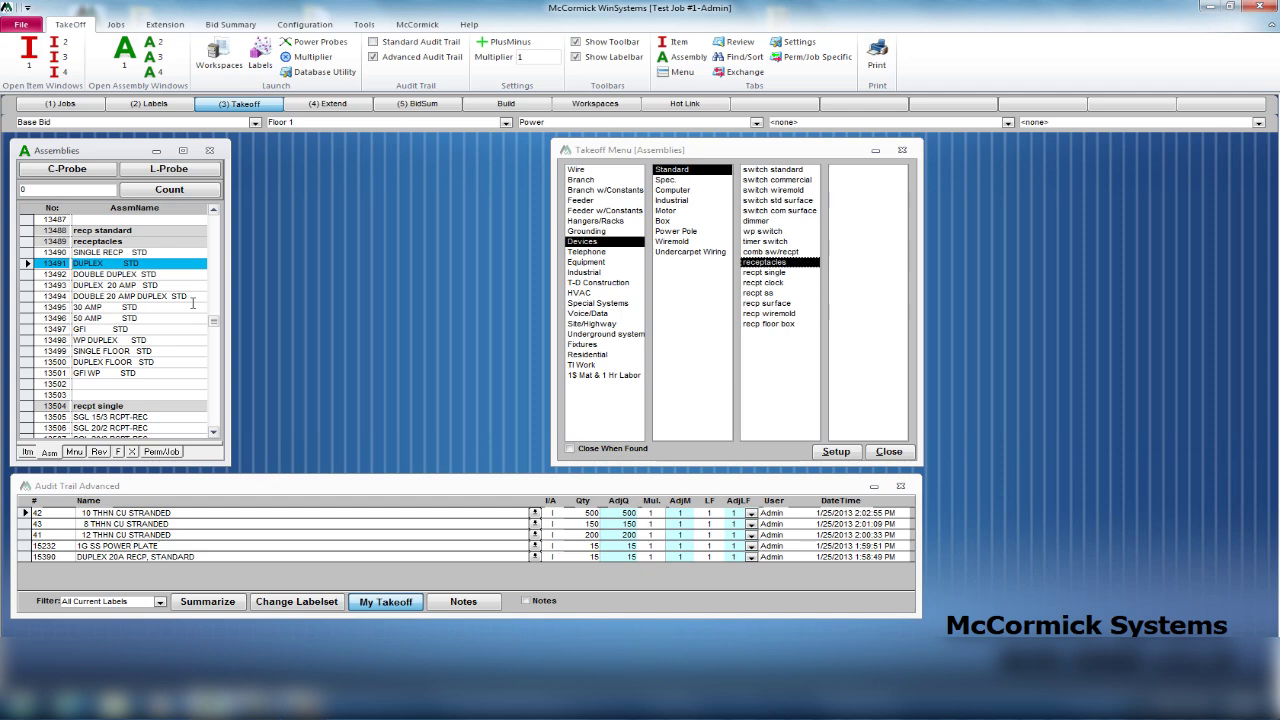
text(50)
key(Return)
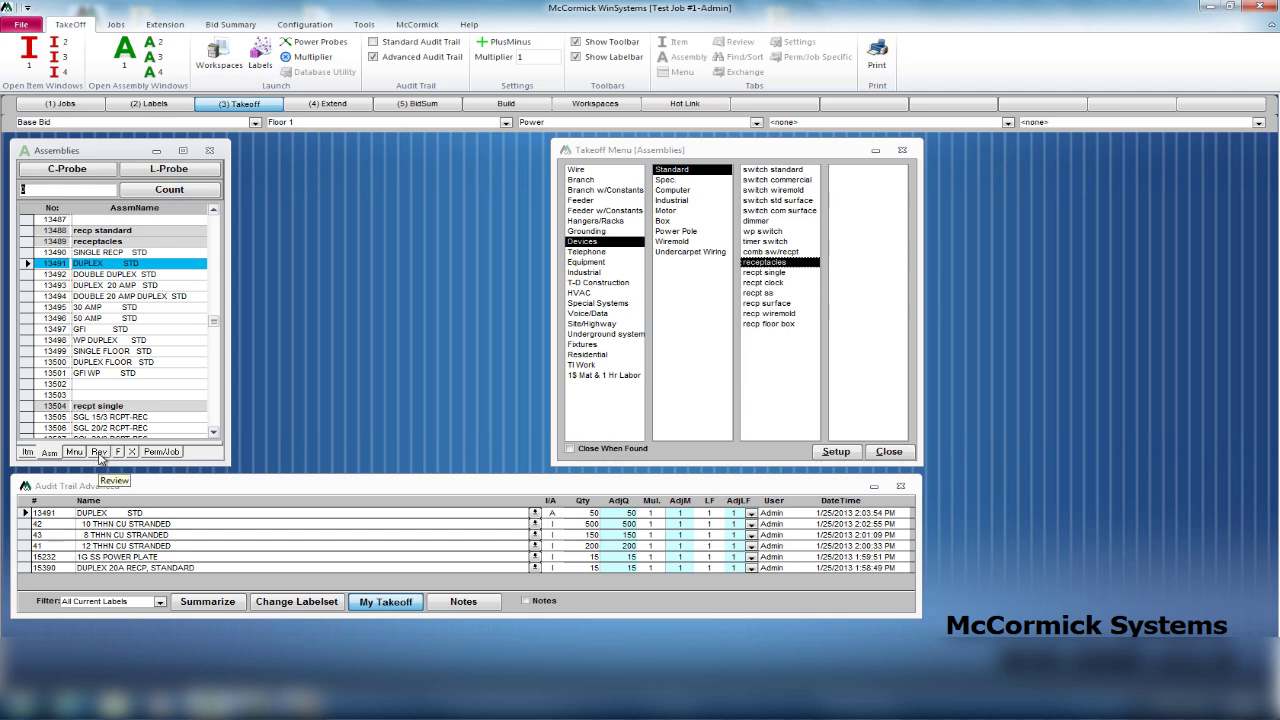
click(99, 452)
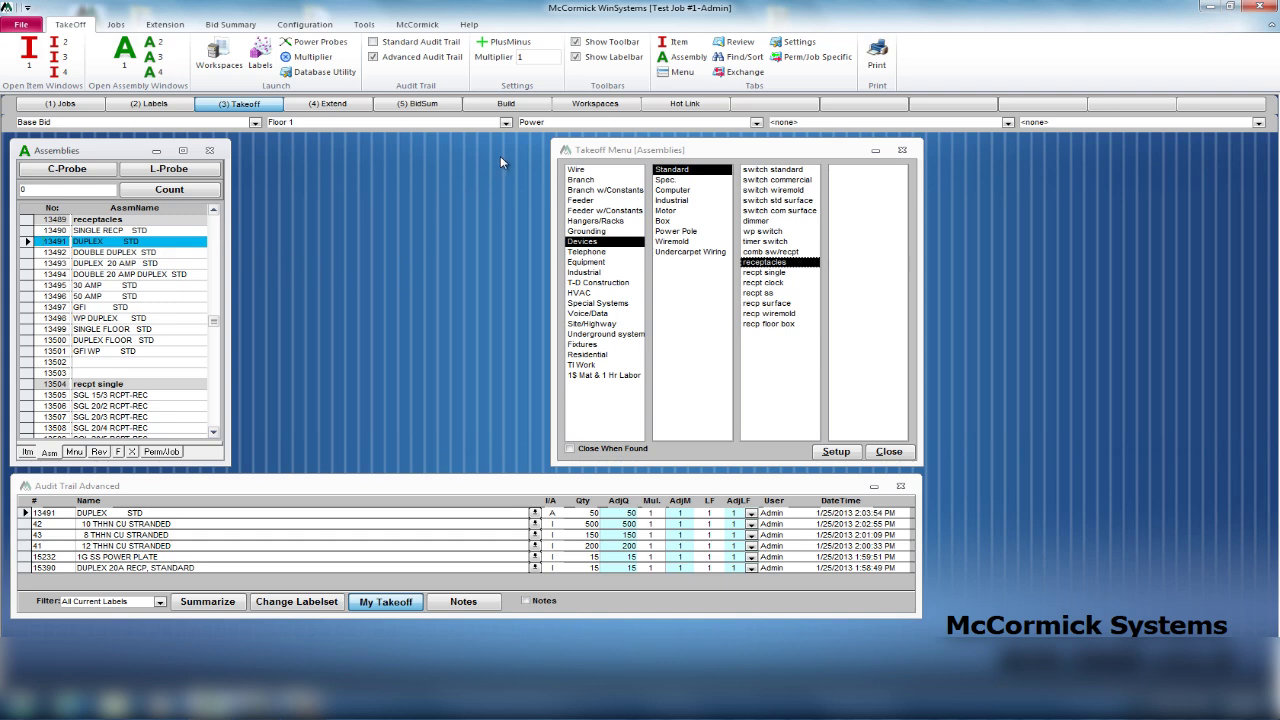
Step: Change the floor to Floor 2, back to Floor 1, then settle on Floor 2
click(507, 122)
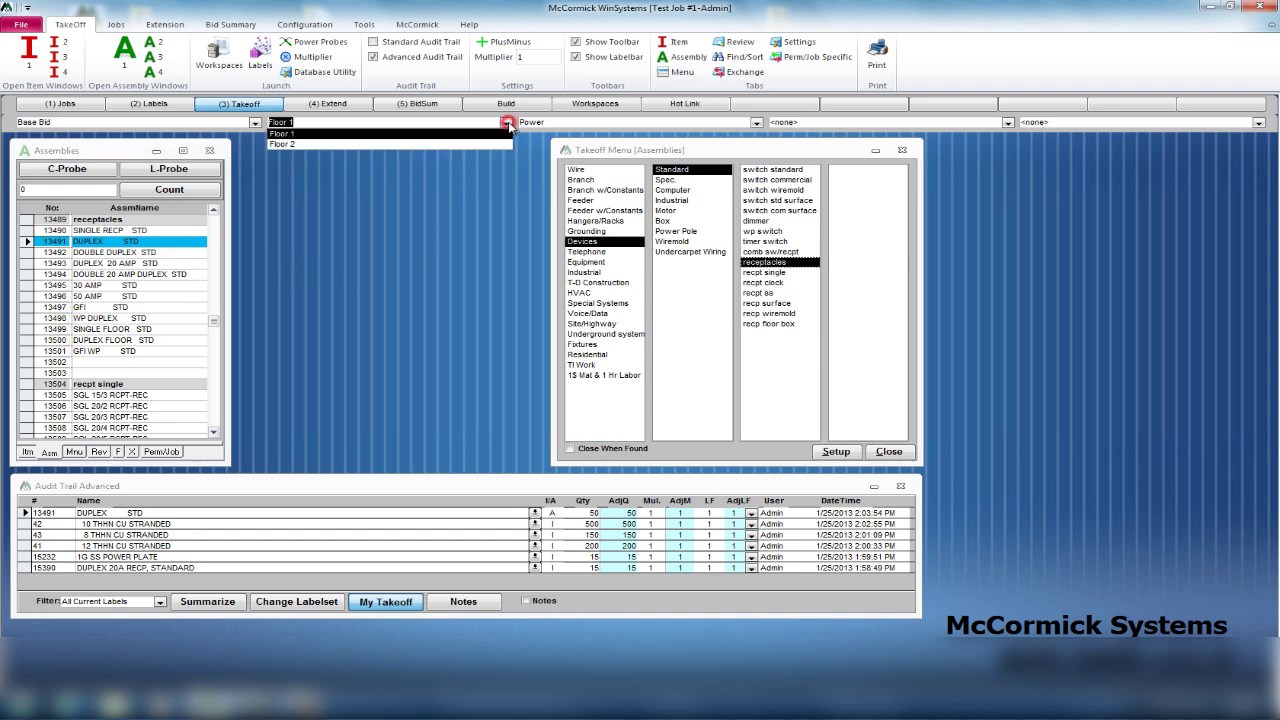
click(435, 145)
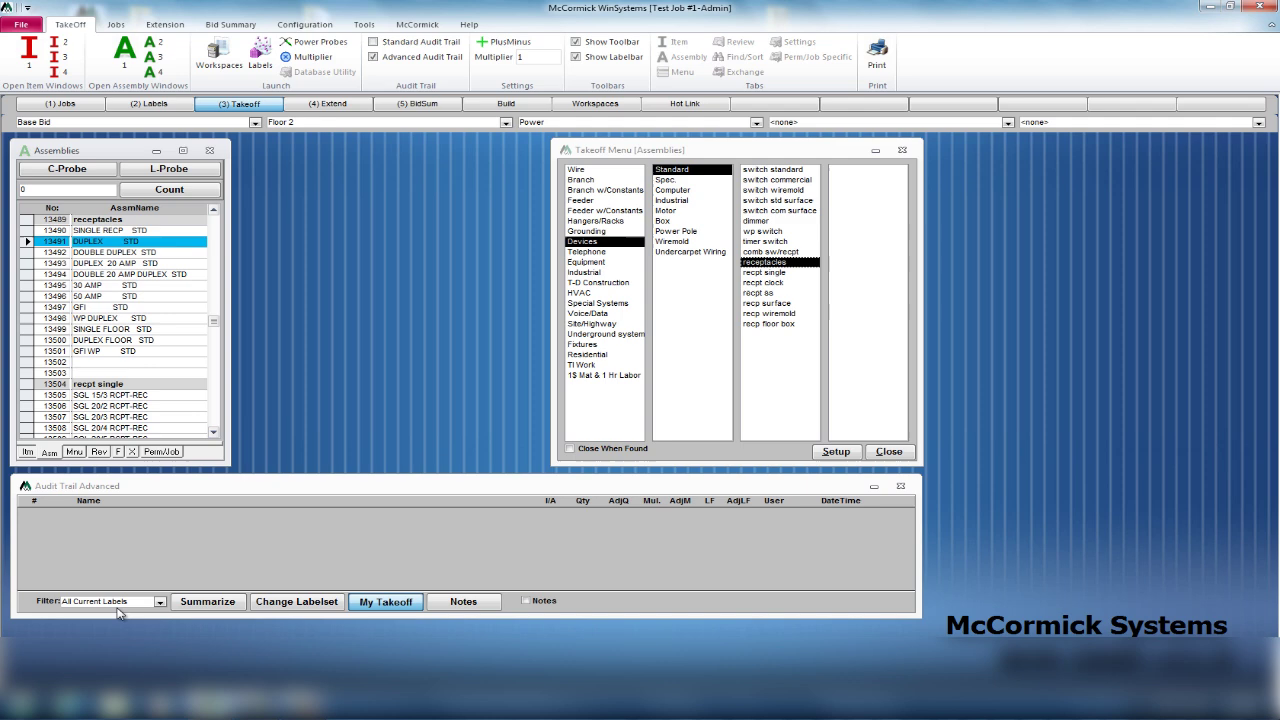
click(507, 122)
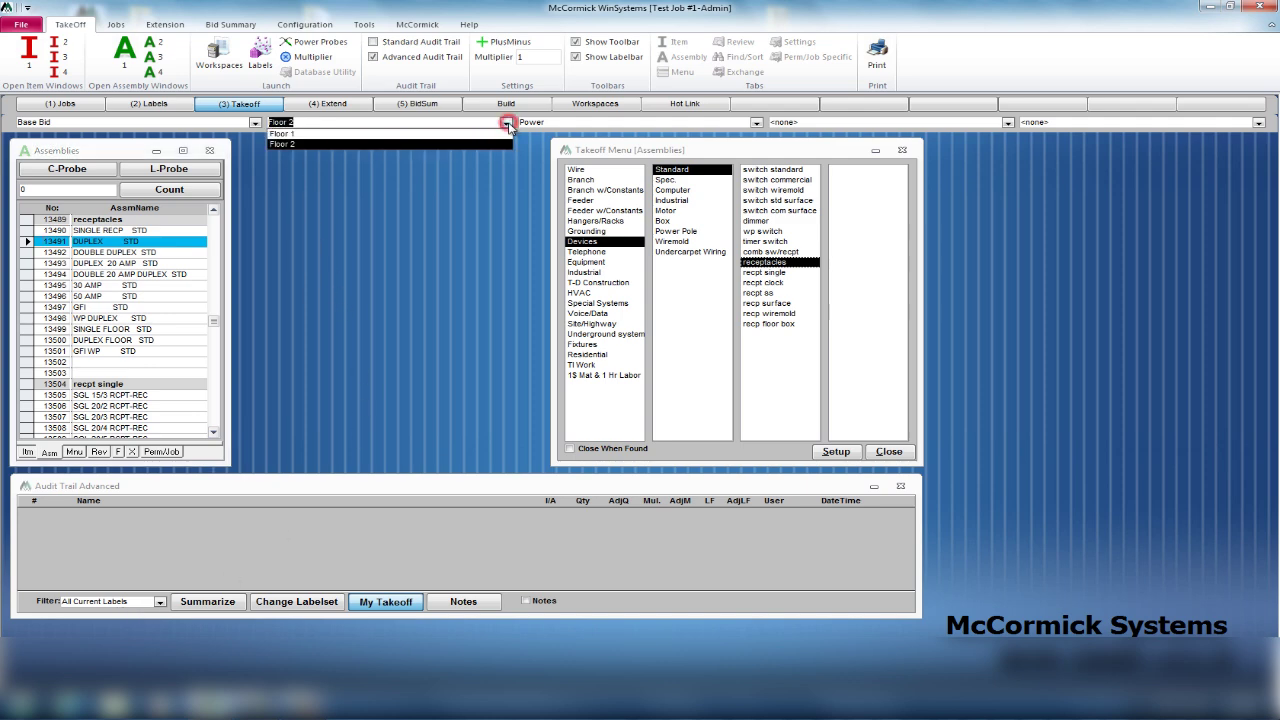
click(337, 134)
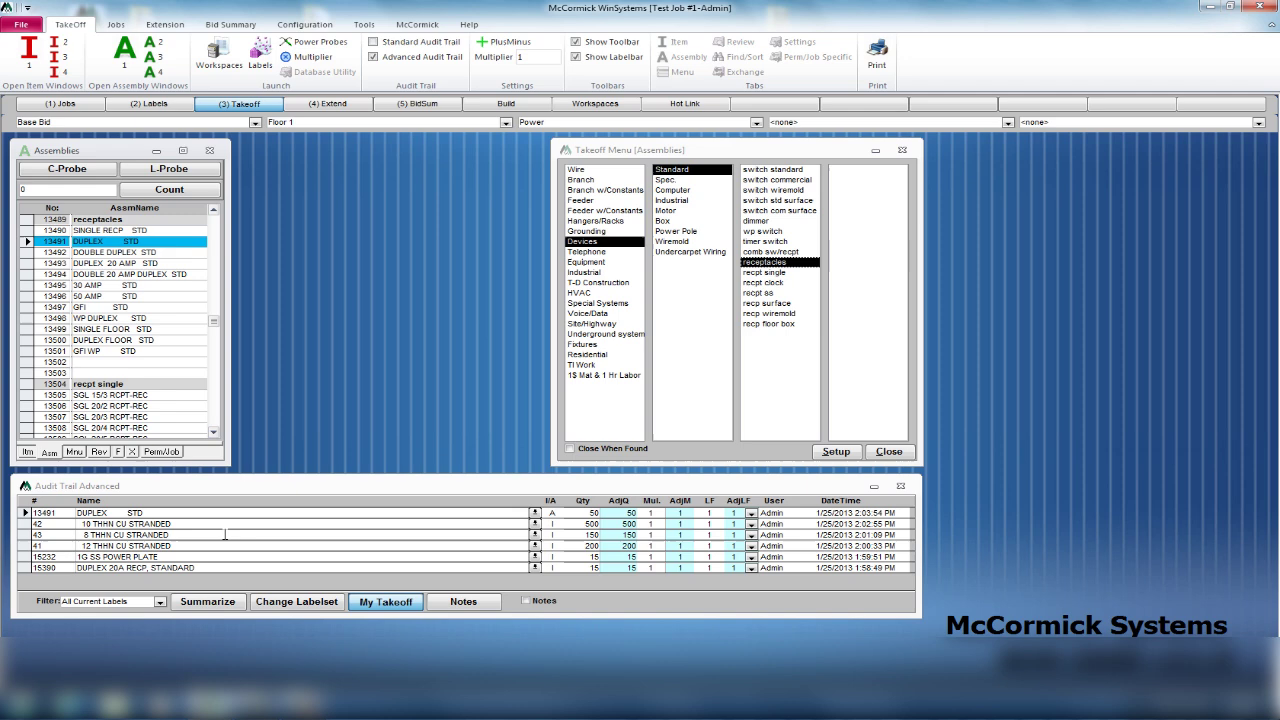
click(506, 122)
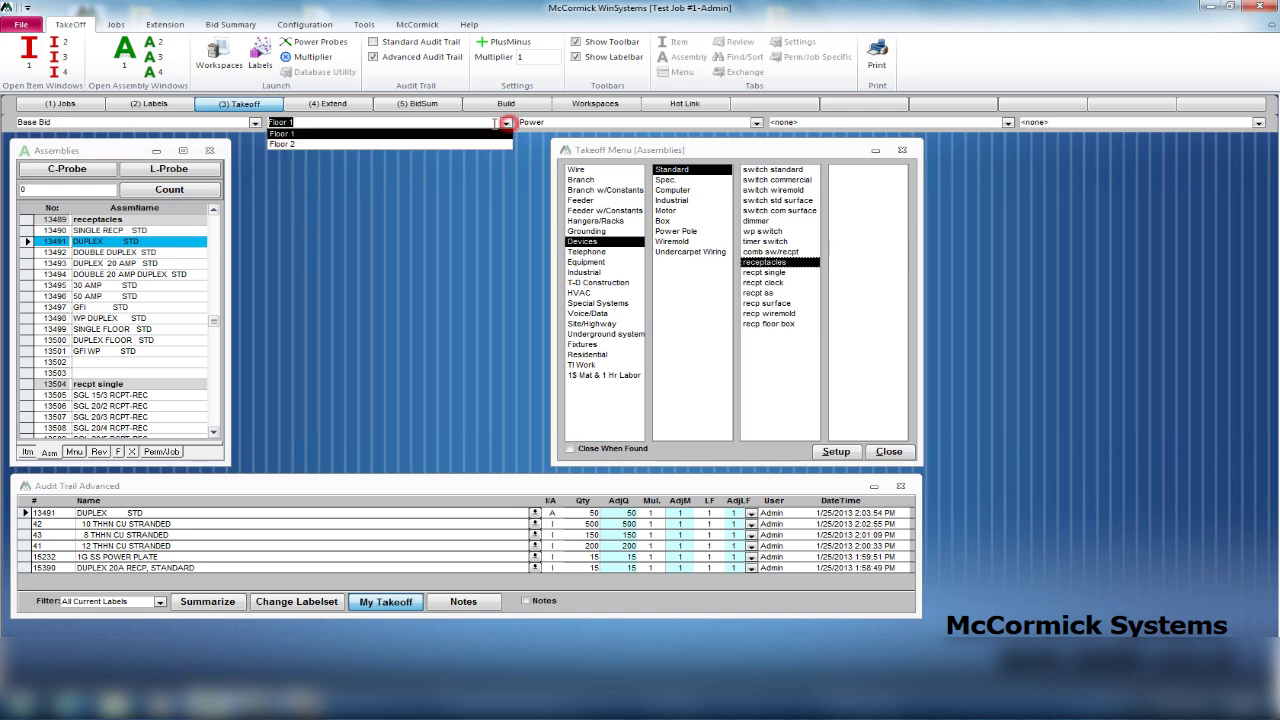
click(328, 145)
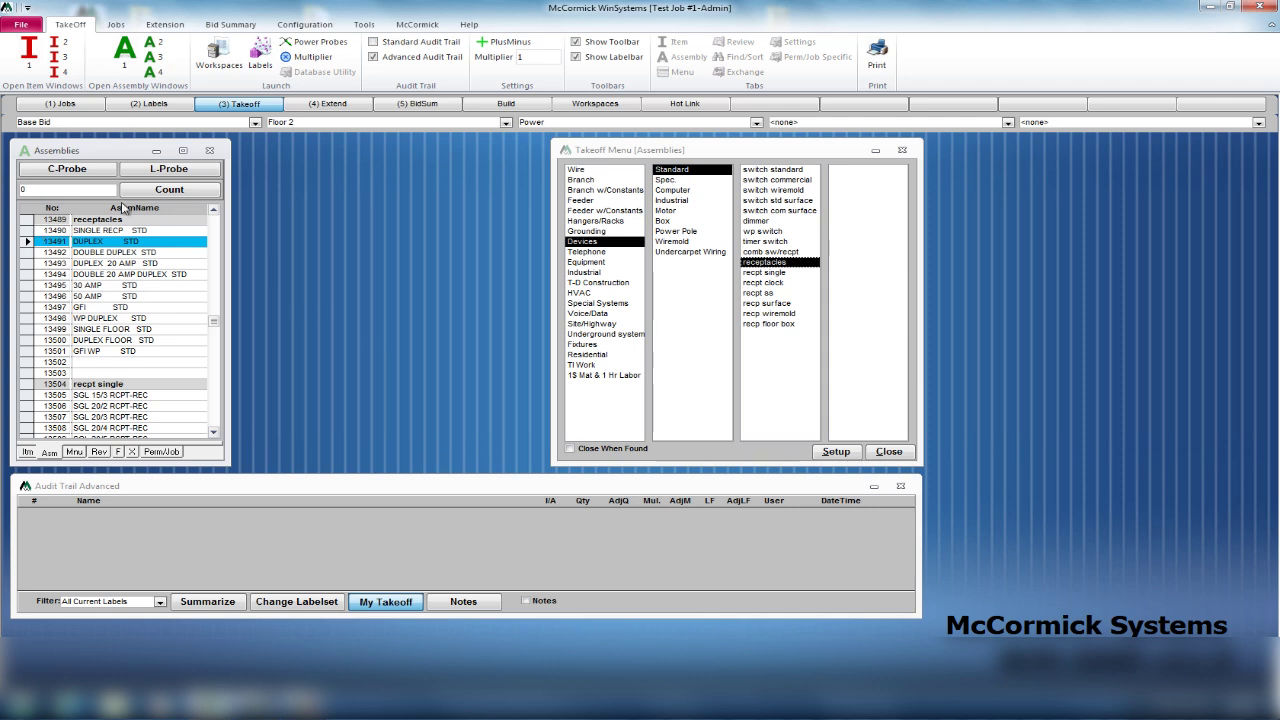
Step: Take off 5000 of 3 #12 1/2" EMT S/S STRAP (2488) from Branch > EMT > S/S Strap
click(580, 180)
click(662, 171)
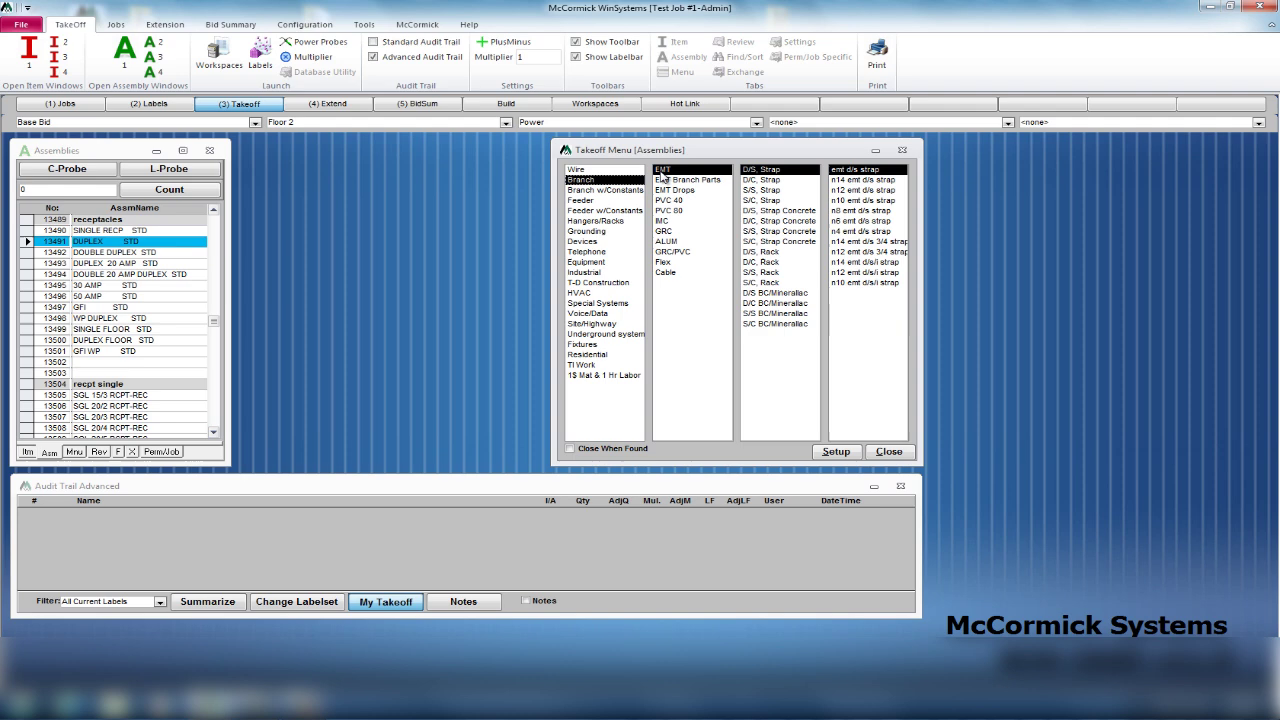
click(755, 191)
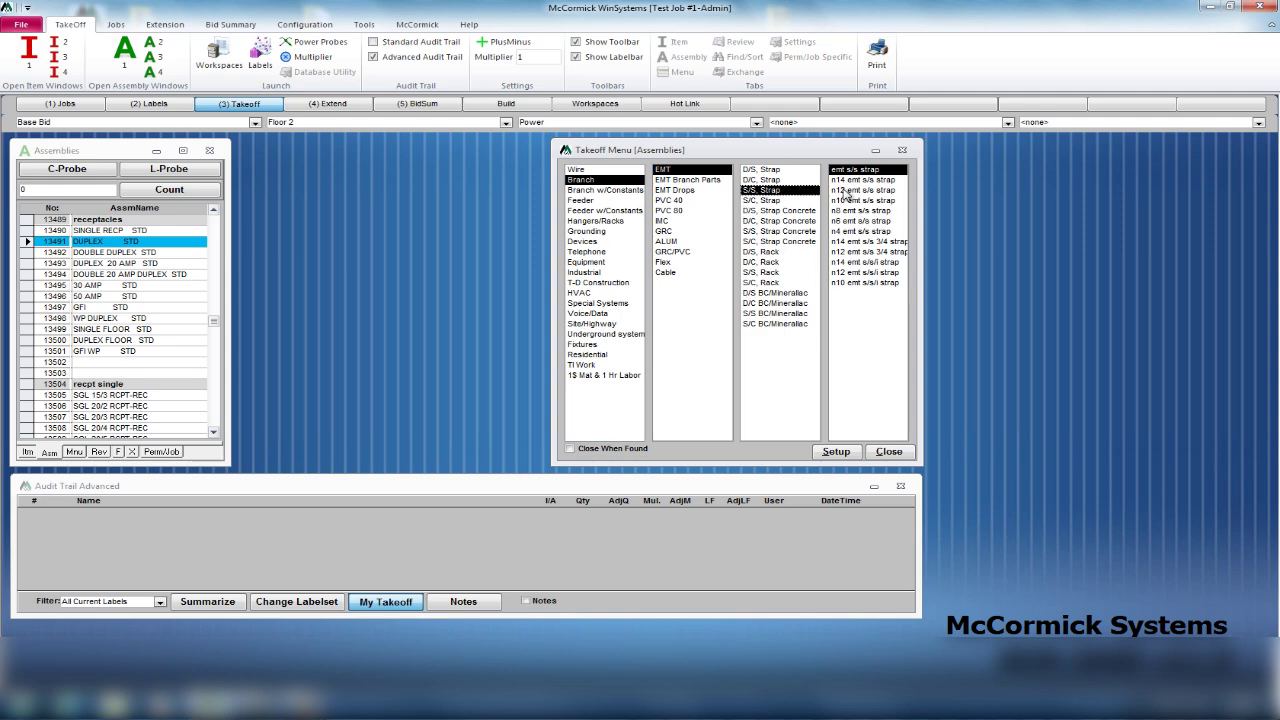
click(852, 191)
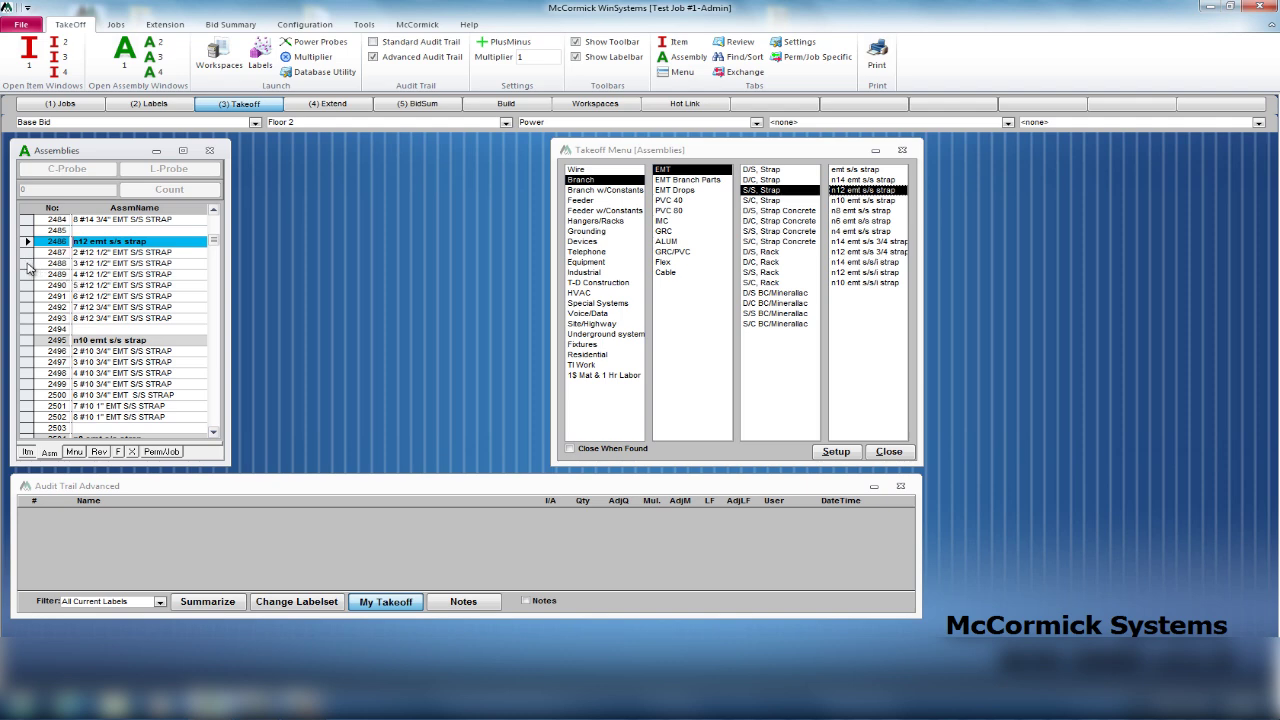
click(27, 263)
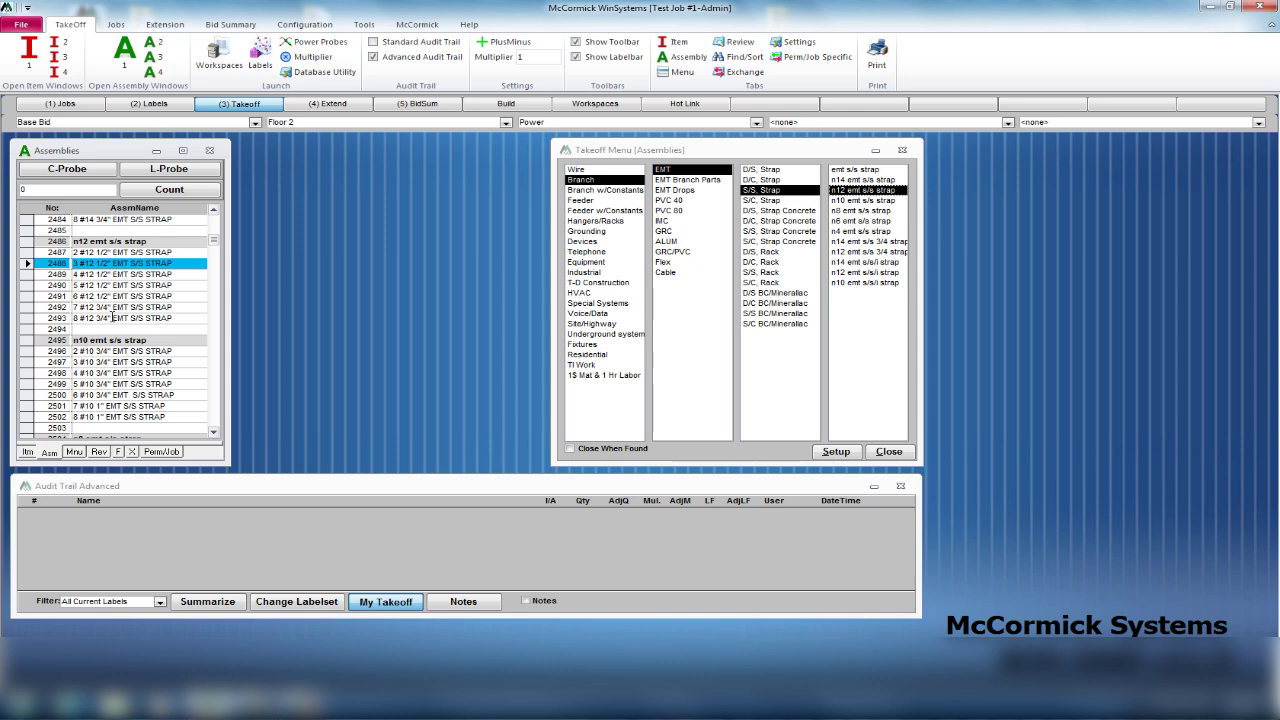
text(5000)
key(Return)
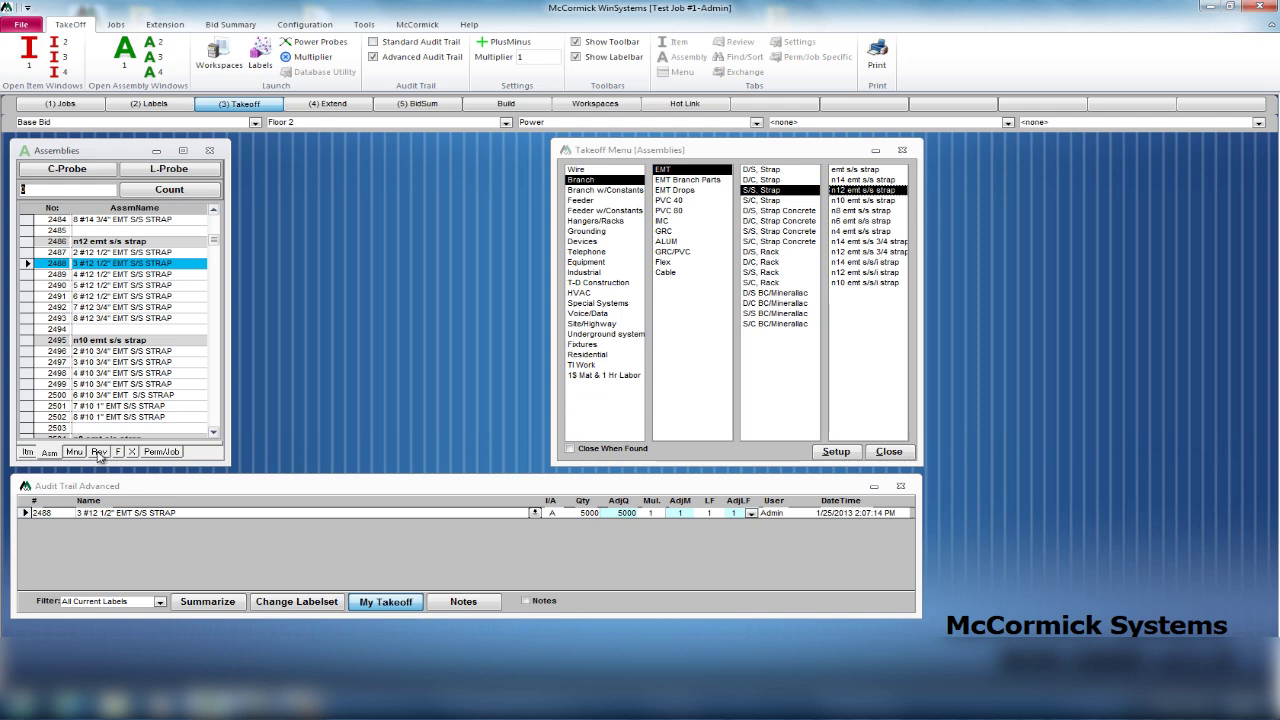
click(99, 452)
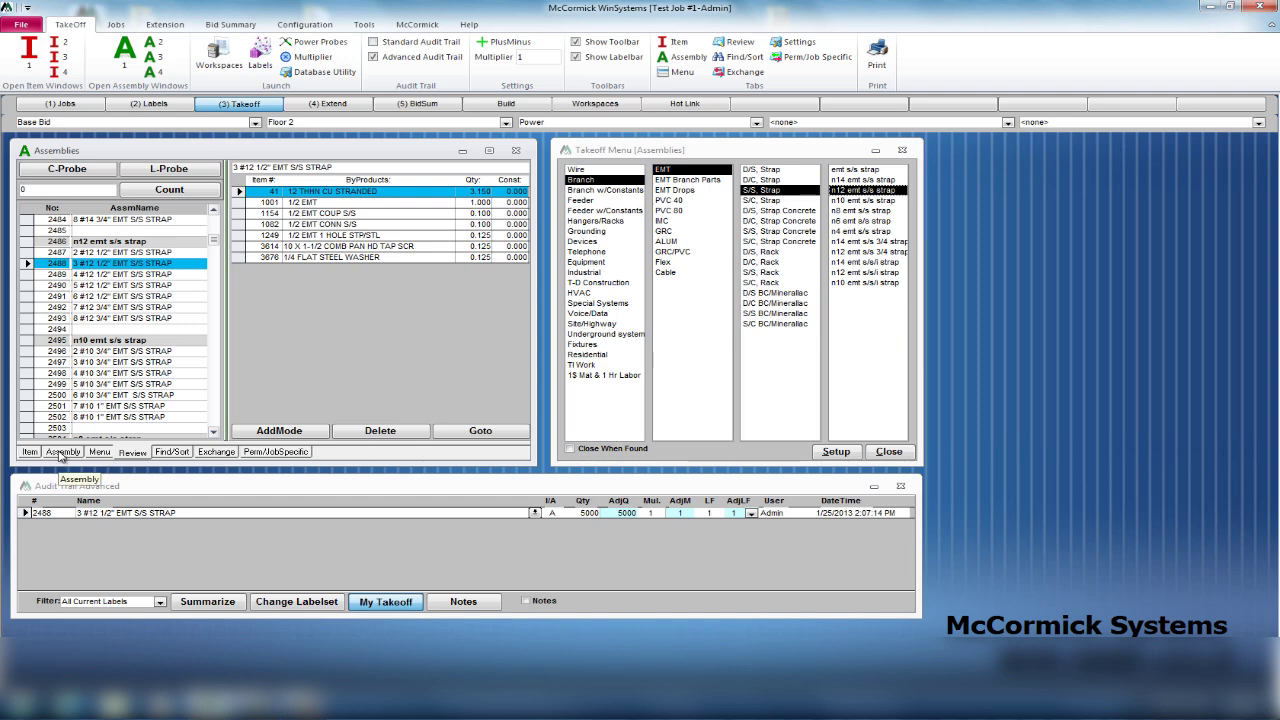
click(62, 453)
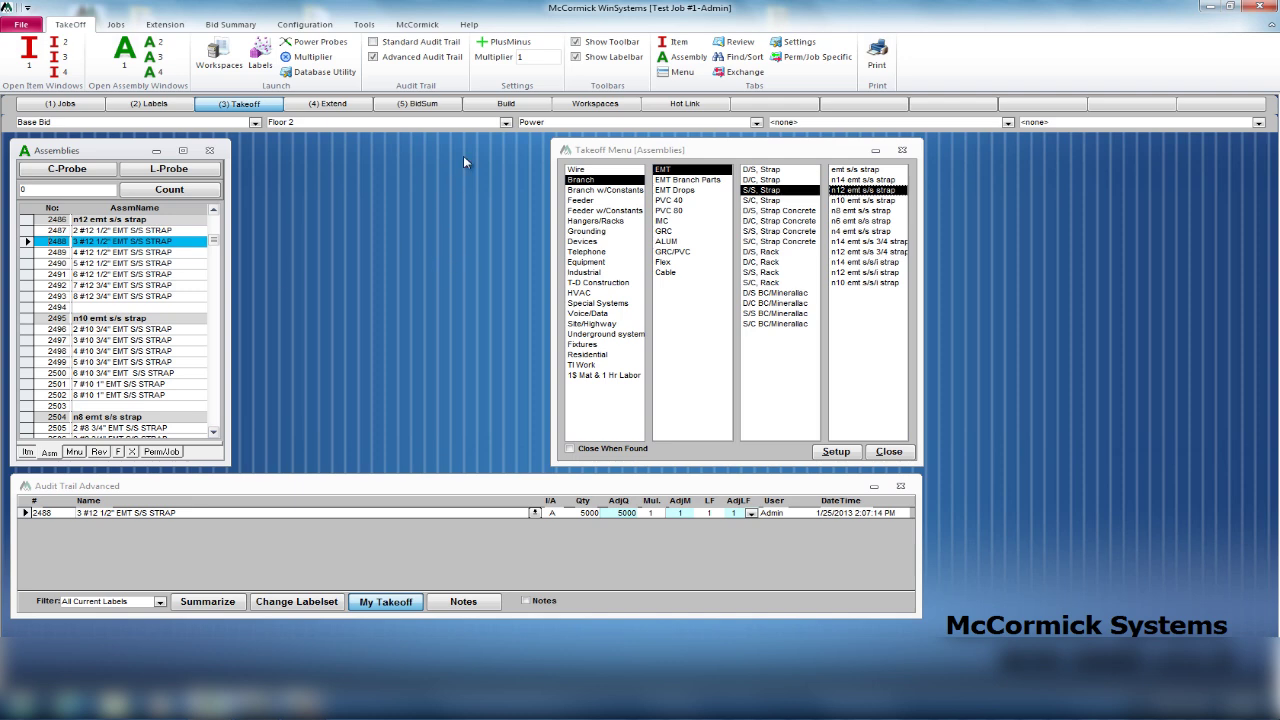
Step: Switch the takeoff to Lighting on Floor 1 and show the Devices > Standard switch assemblies
click(757, 122)
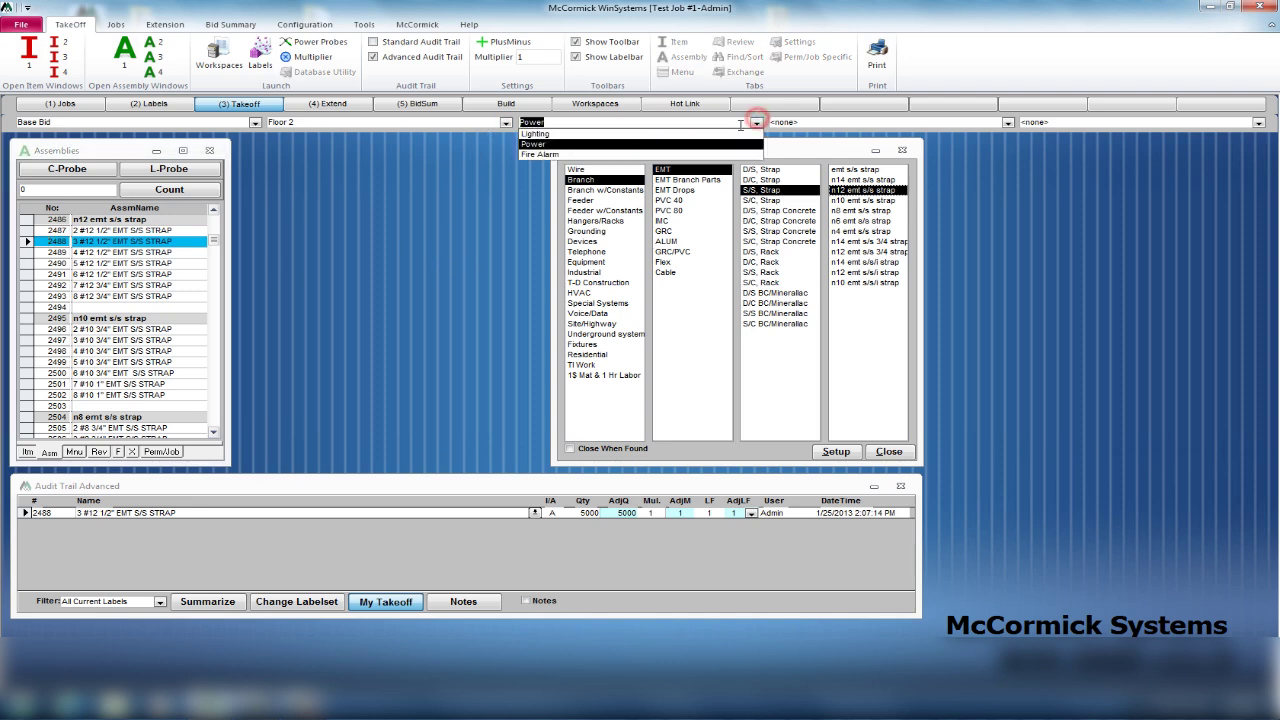
click(620, 134)
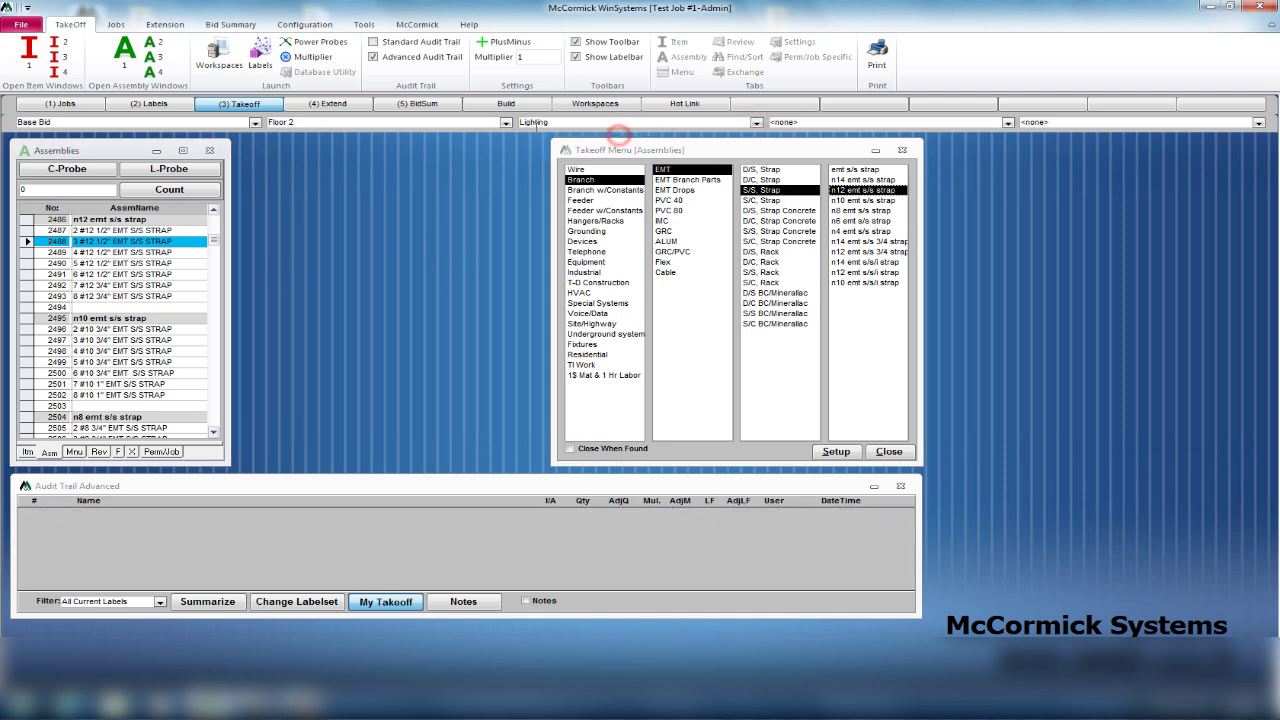
click(507, 122)
click(422, 134)
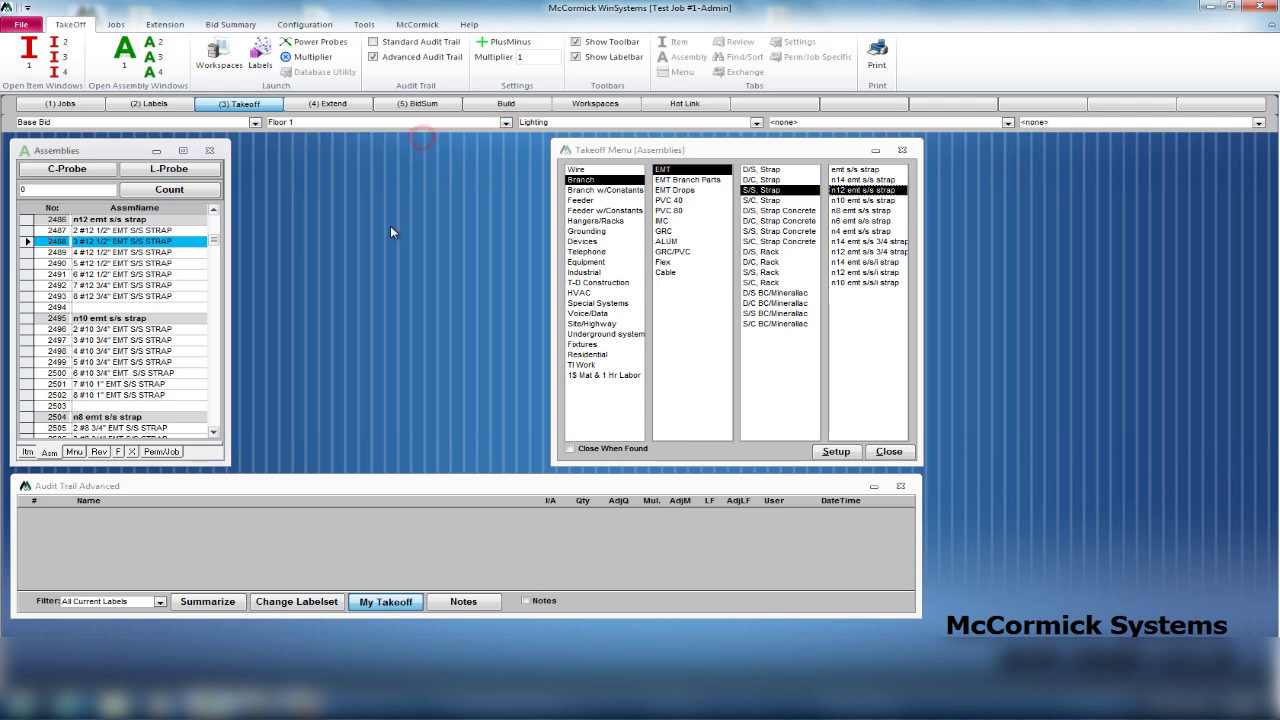
click(582, 242)
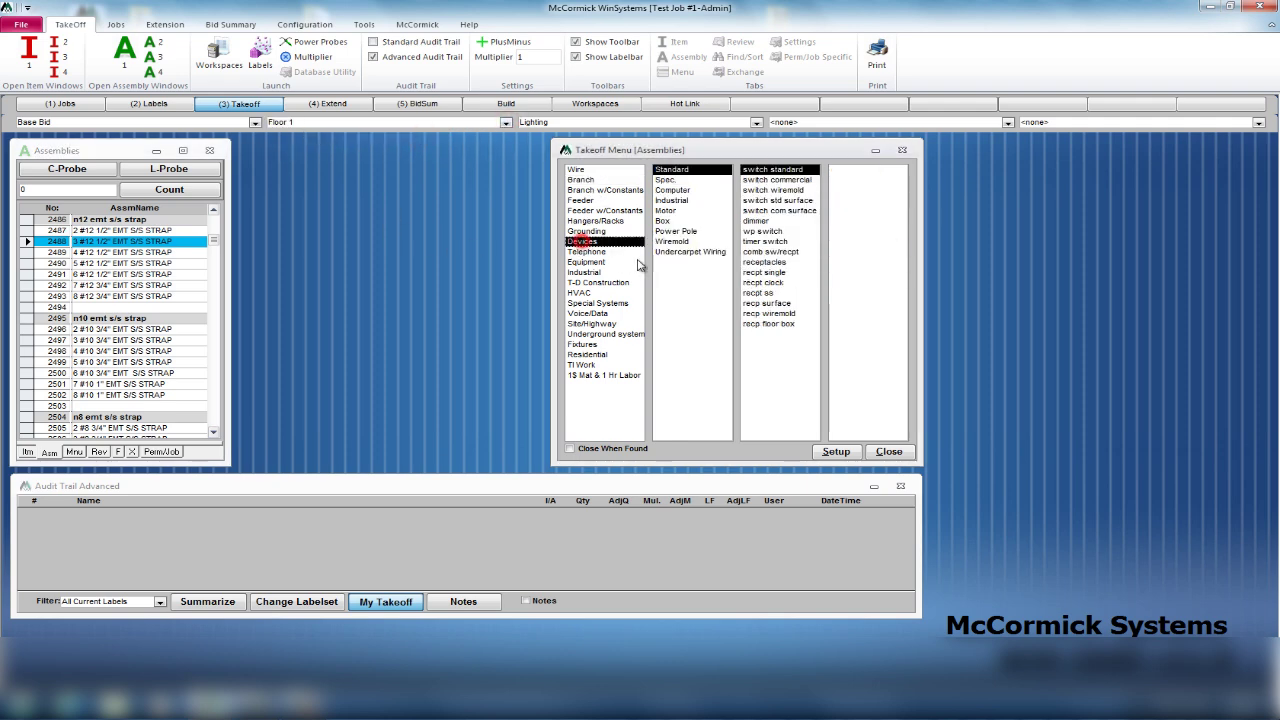
click(762, 170)
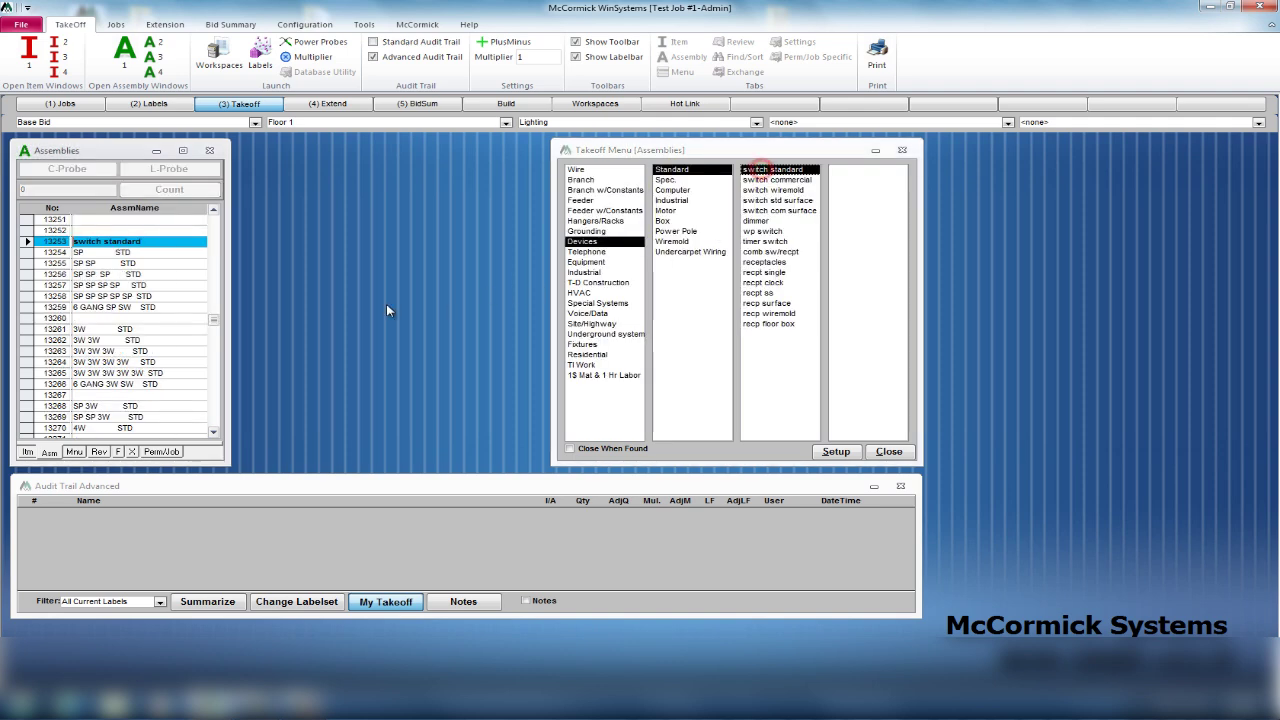
Step: Take off 20 SP, 15 SP SP SP and 12 SP 3W standard switch assemblies
click(28, 252)
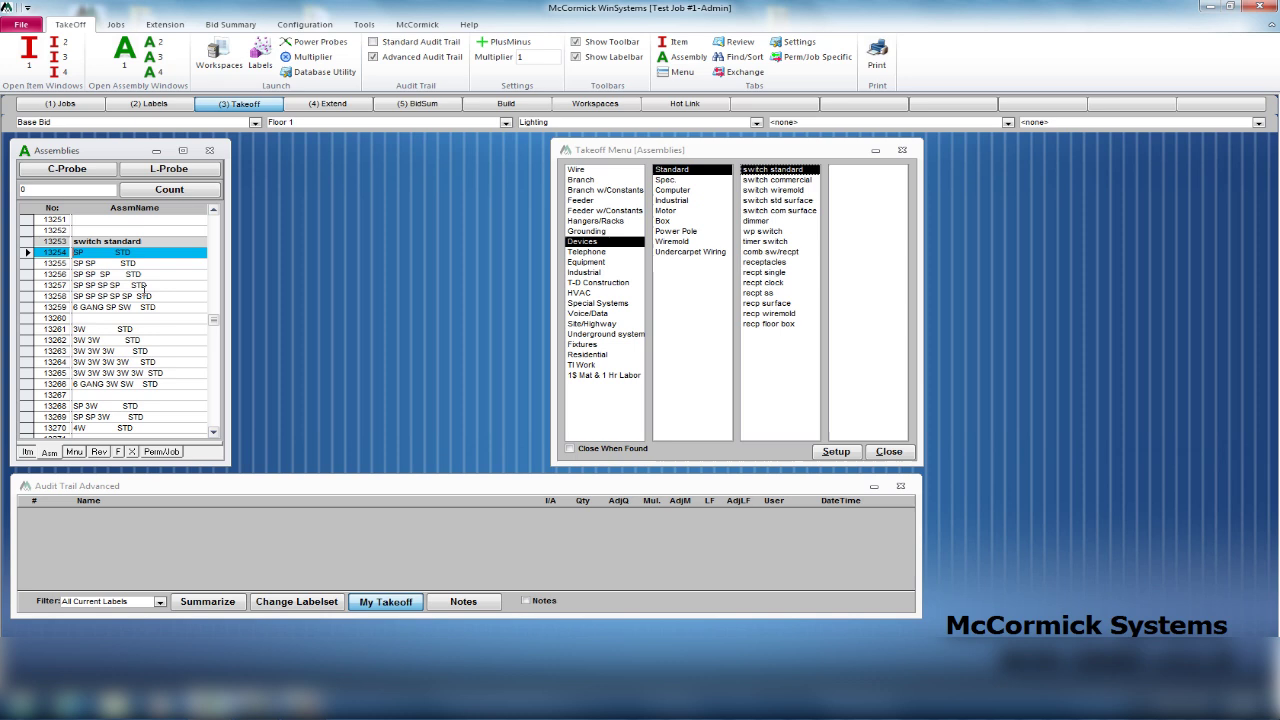
text(20)
key(Return)
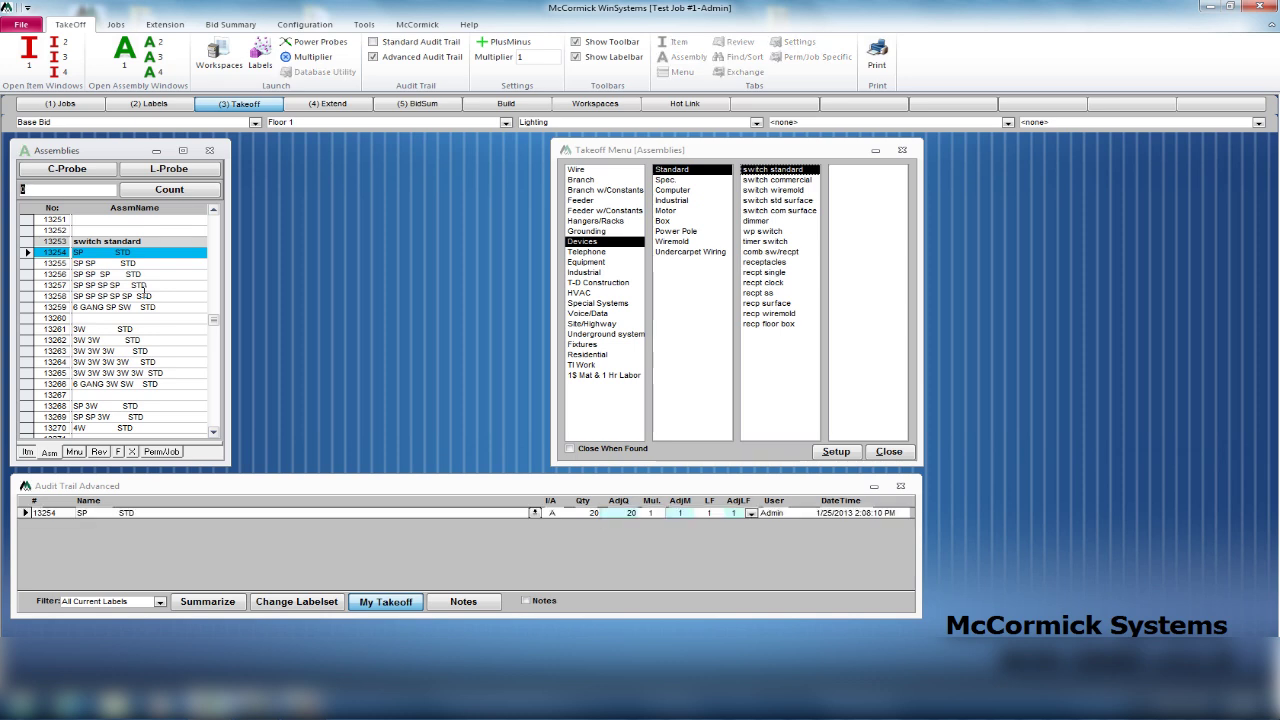
click(86, 274)
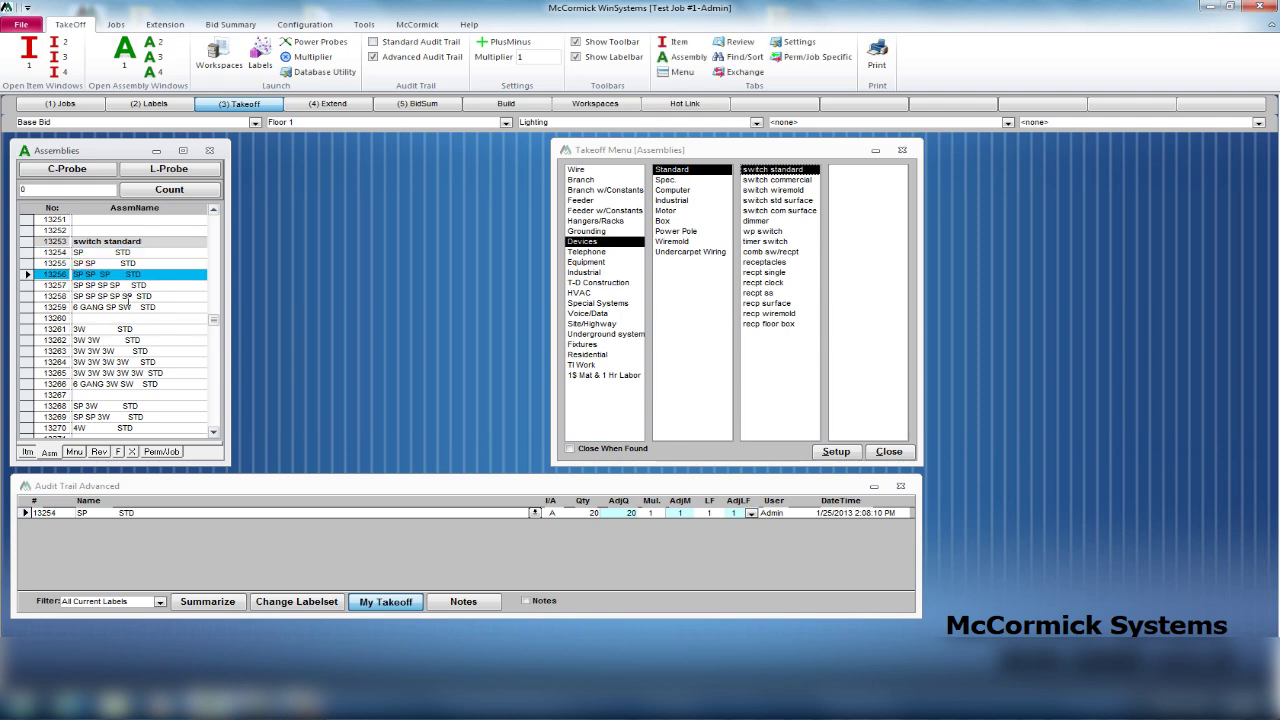
text(15)
key(Return)
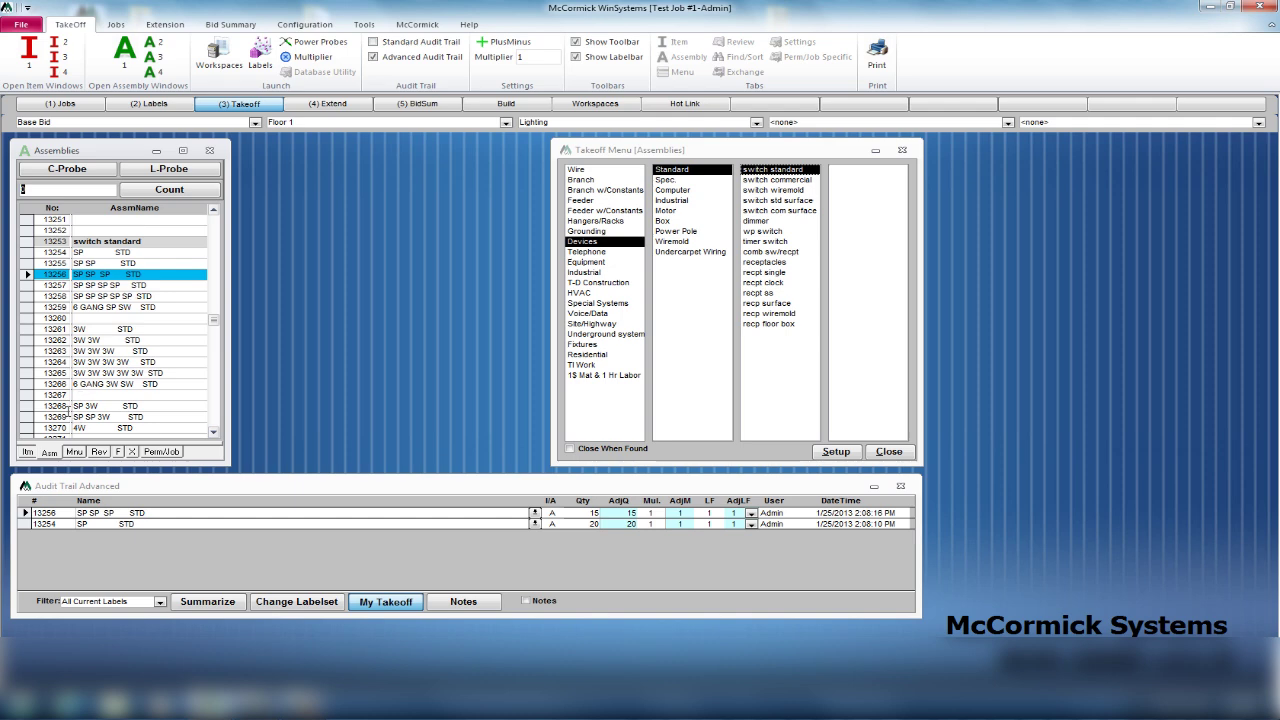
click(37, 406)
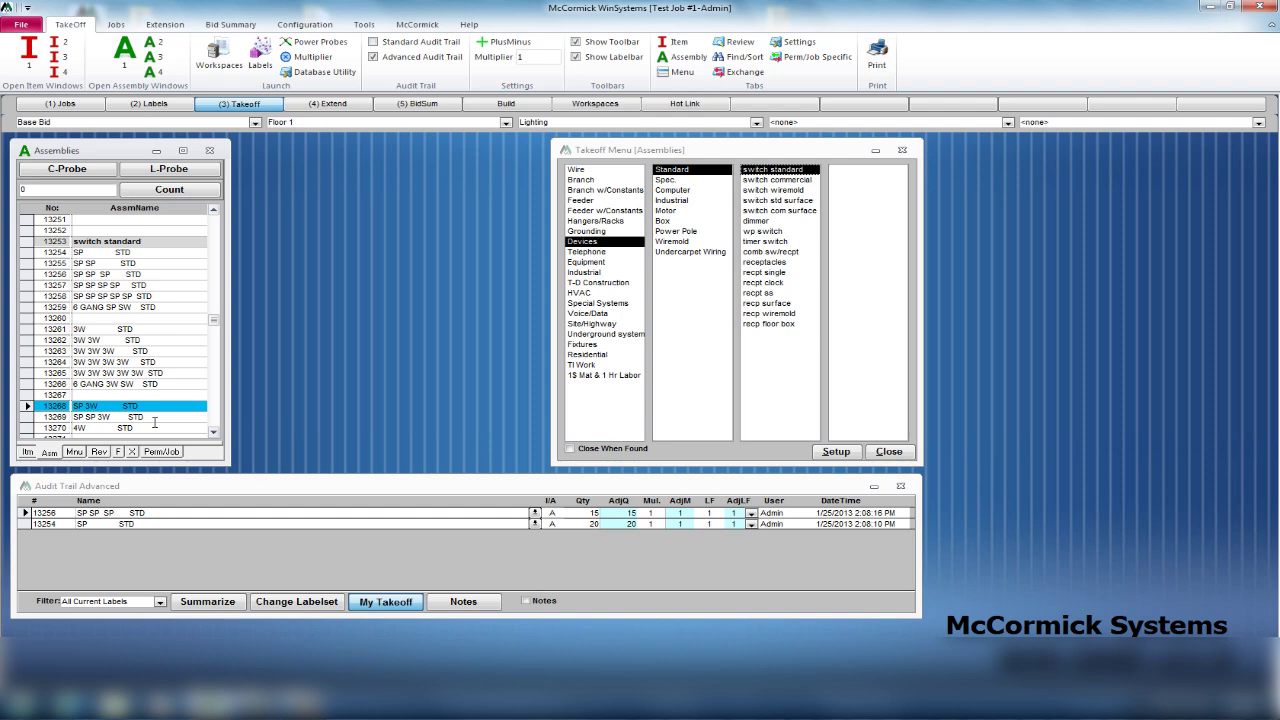
text(12)
key(Return)
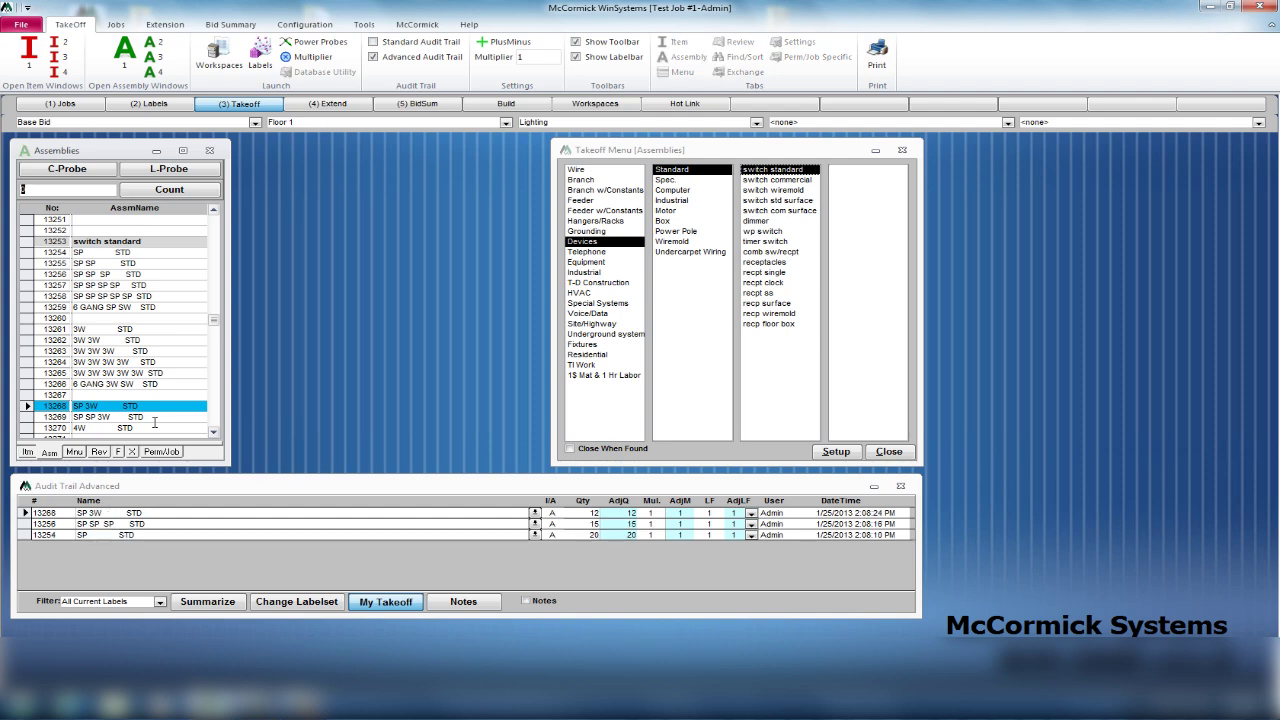